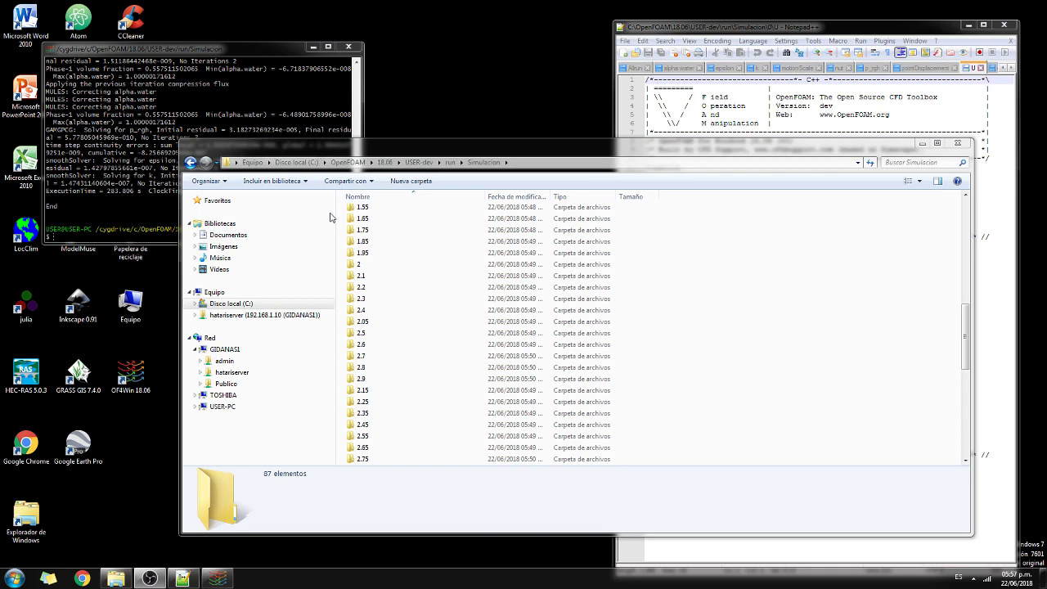
# Step: Scroll through the Simulacion time-step folders in Explorer, then bring the Cygwin terminal forward
pyautogui.click(967, 356)
pyautogui.moveTo(967, 356); pyautogui.dragTo(952, 445)
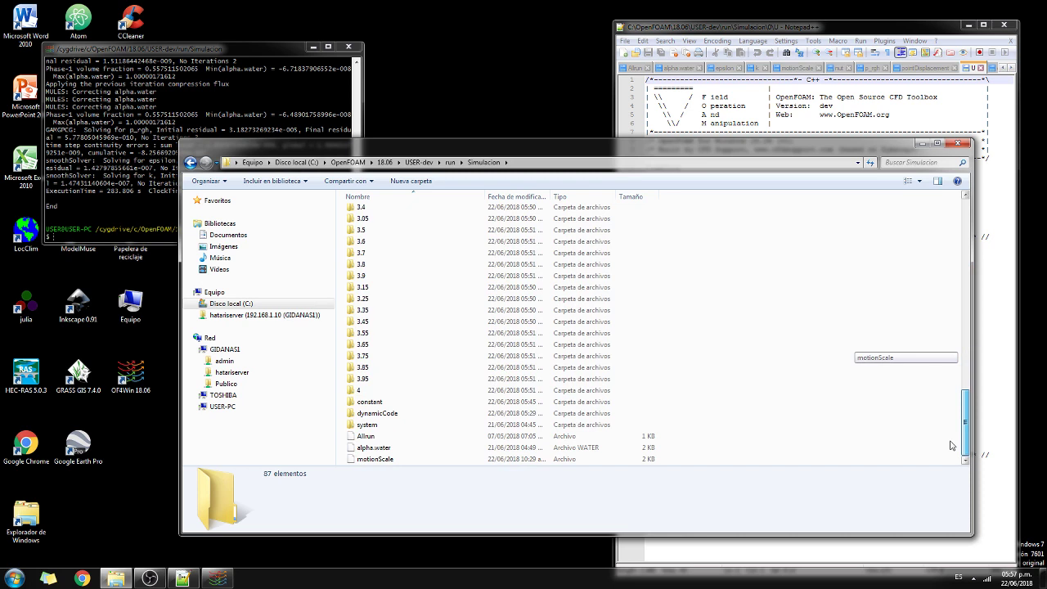
pyautogui.moveTo(951, 445); pyautogui.dragTo(970, 280)
pyautogui.click(121, 236)
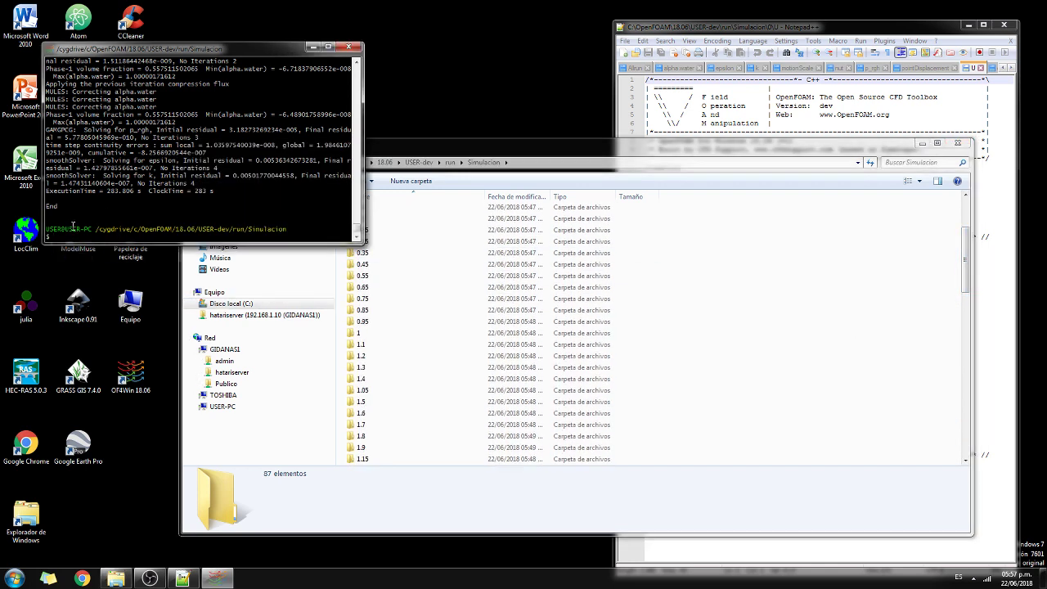
# Step: Check the run's ExecutionTime line, then launch ParaView on the case with paraFoam
pyautogui.moveTo(108, 196); pyautogui.dragTo(139, 195)
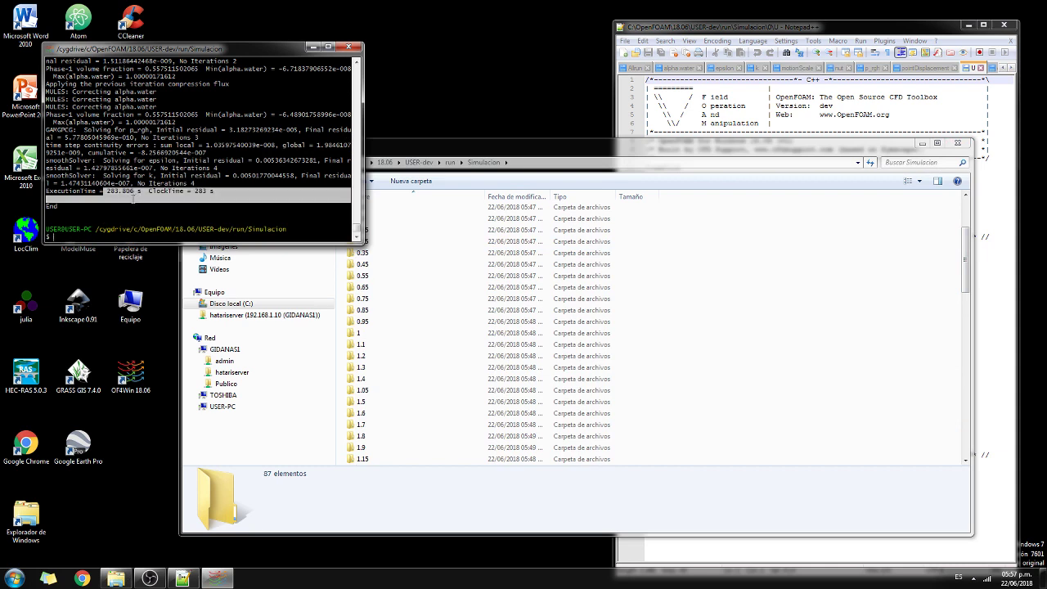
pyautogui.click(75, 233)
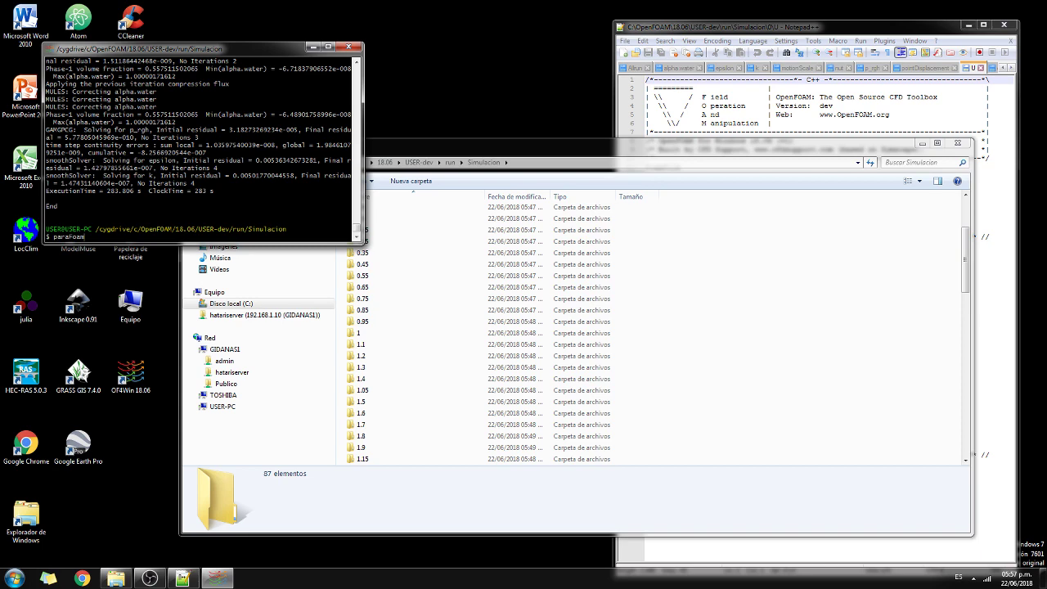
pyautogui.press('Return')
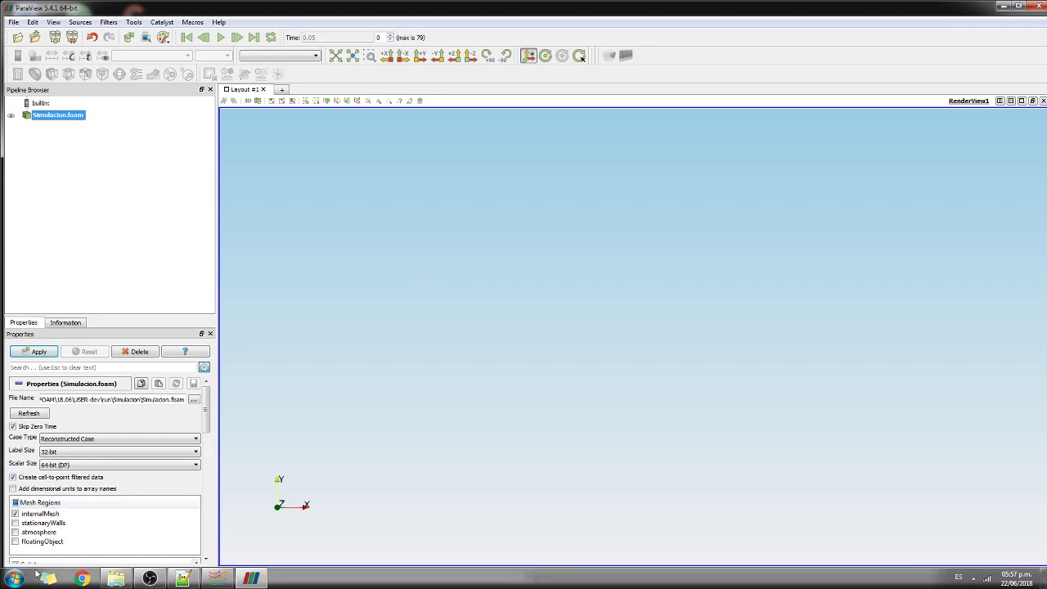
# Step: Load the floatingObject mesh region into the view alongside the domain
pyautogui.click(14, 542)
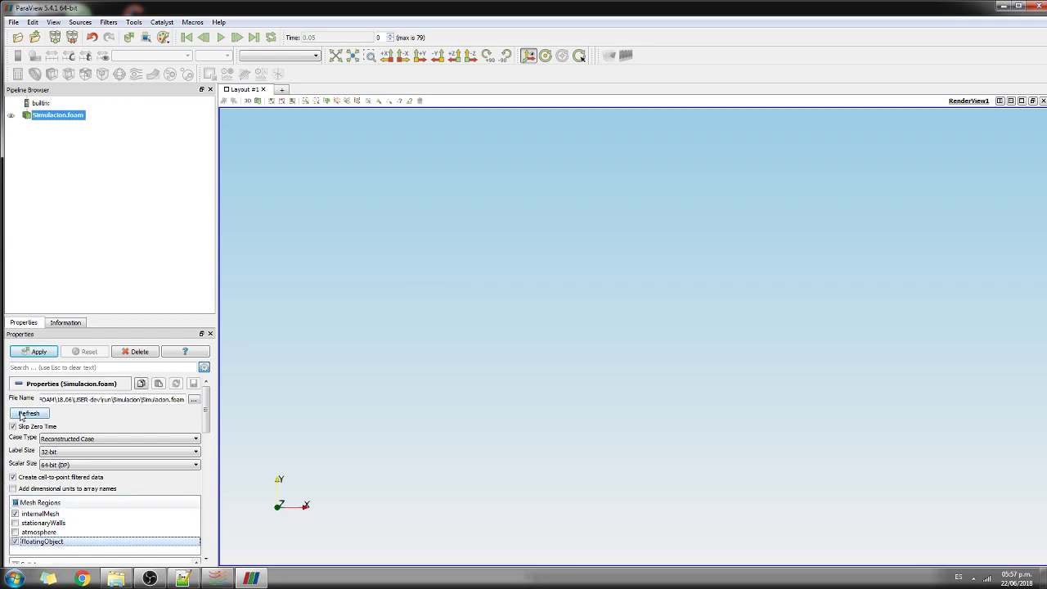
pyautogui.click(33, 352)
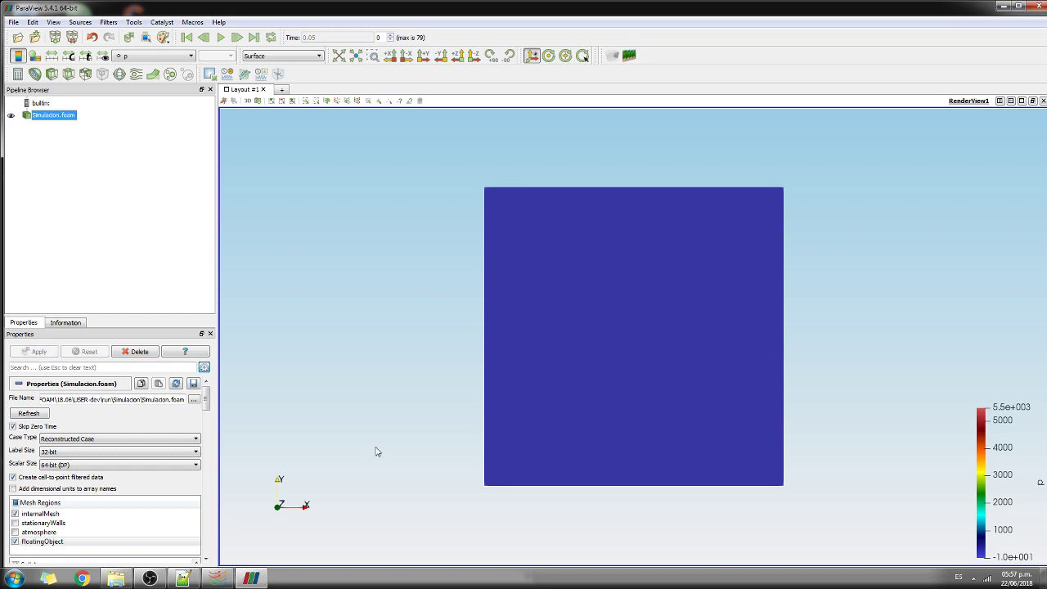
pyautogui.moveTo(553, 511); pyautogui.dragTo(516, 358)
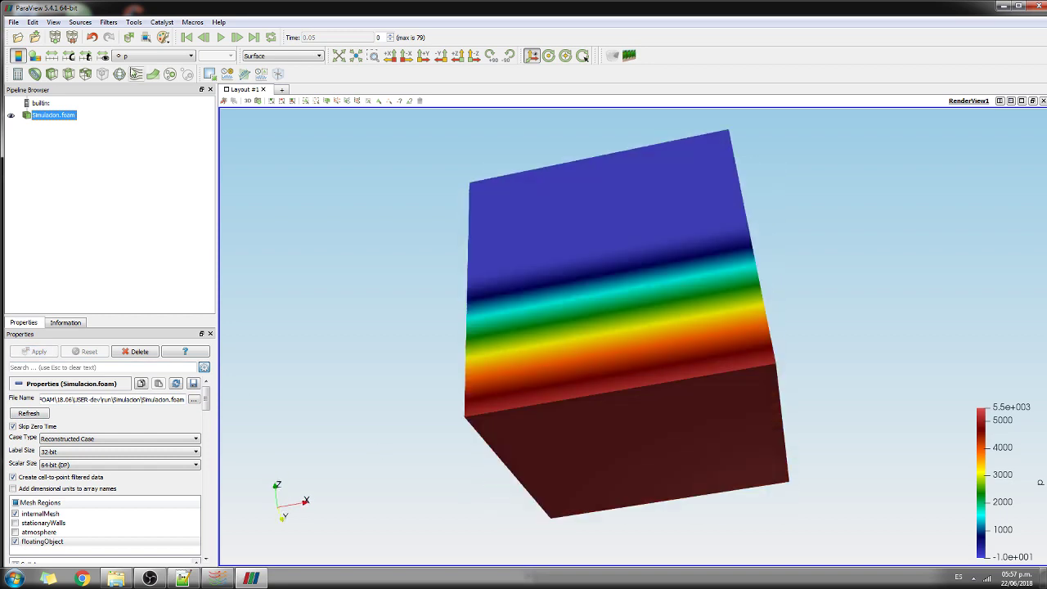
# Step: Colour by vtkCompositeIndex and hide the internalMesh block, leaving the red floating box
pyautogui.click(151, 55)
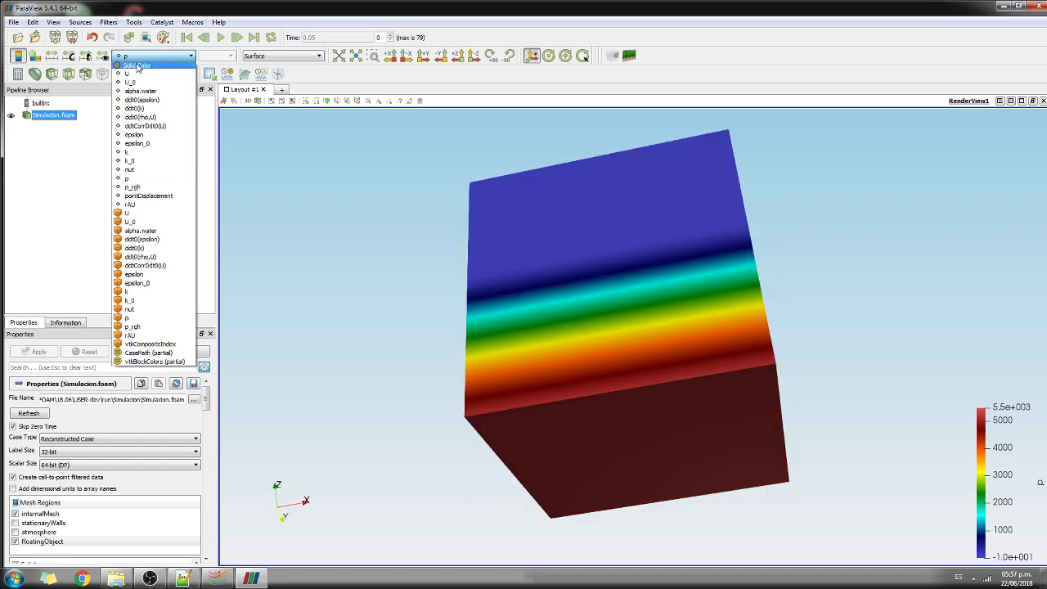
pyautogui.click(145, 344)
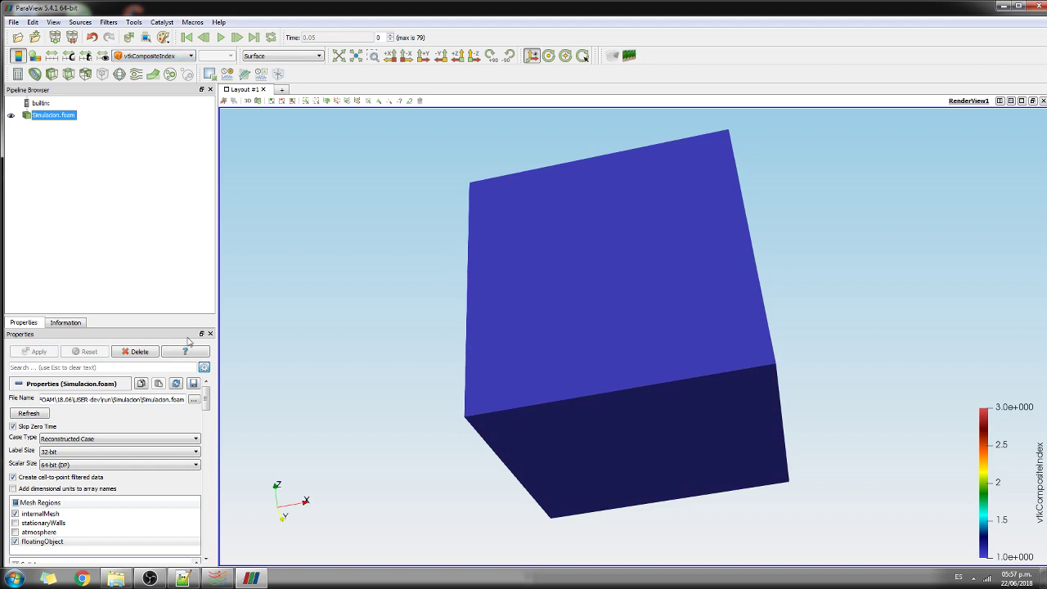
pyautogui.rightClick(624, 298)
pyautogui.click(657, 322)
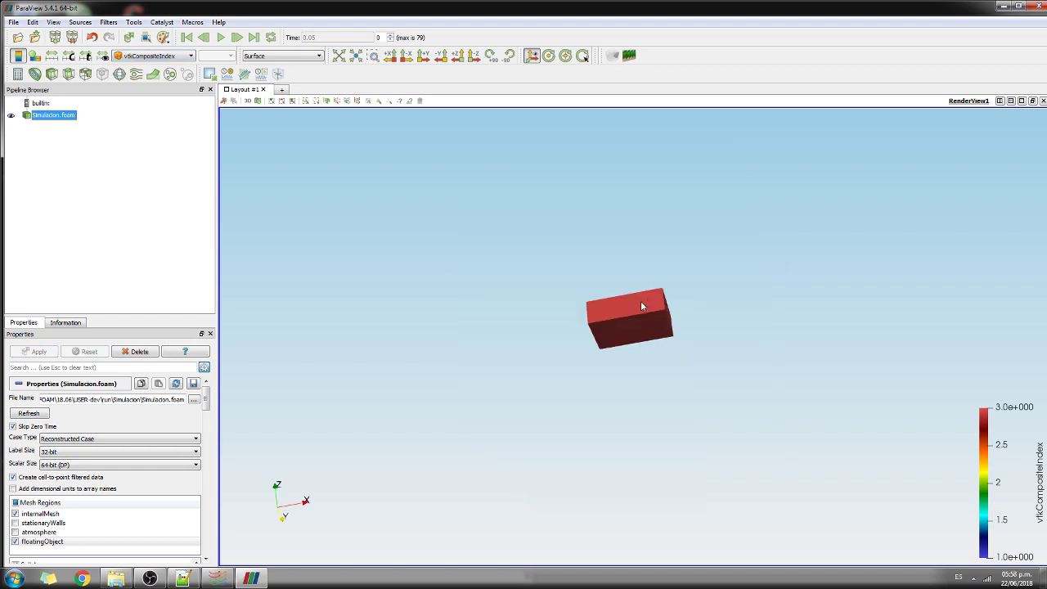
pyautogui.moveTo(813, 334); pyautogui.dragTo(815, 369)
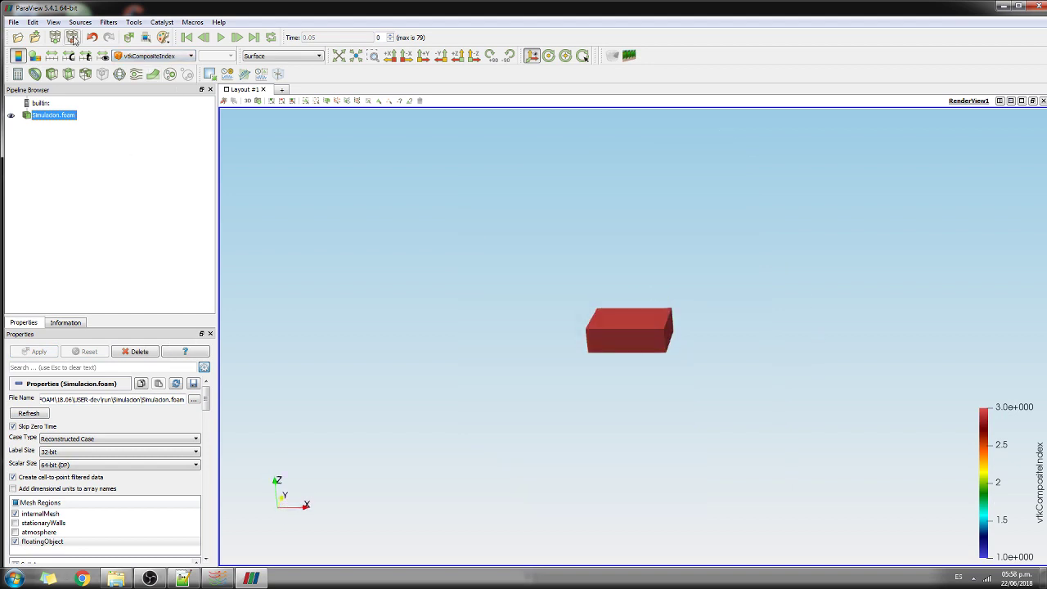
# Step: Clip the domain with a Y-normal plane
pyautogui.click(50, 74)
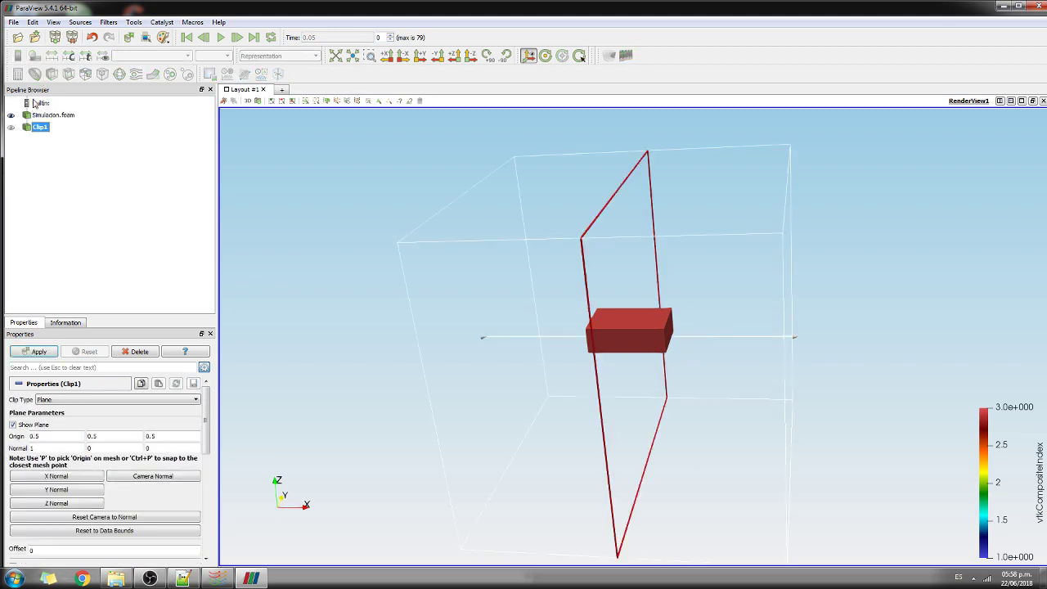
pyautogui.click(48, 491)
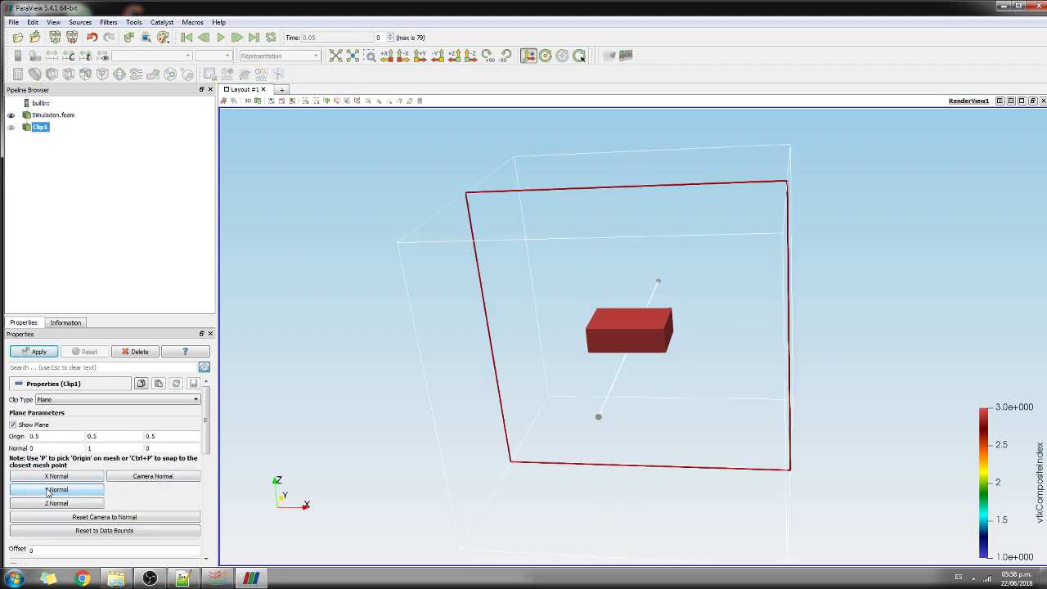
pyautogui.click(33, 351)
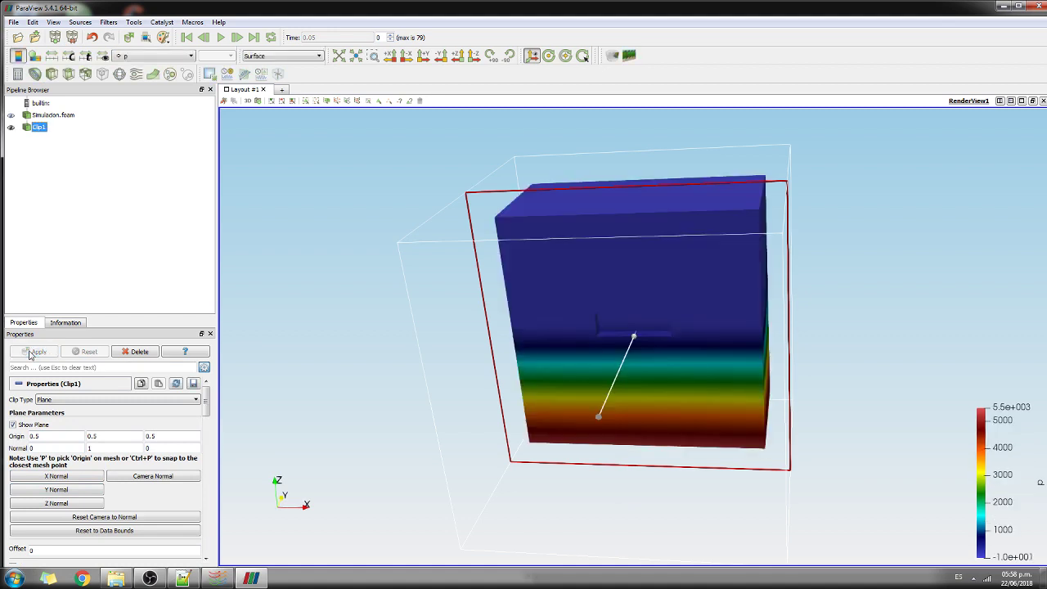
# Step: Show Clip1 as a wireframe coloured by alpha.water
pyautogui.click(172, 57)
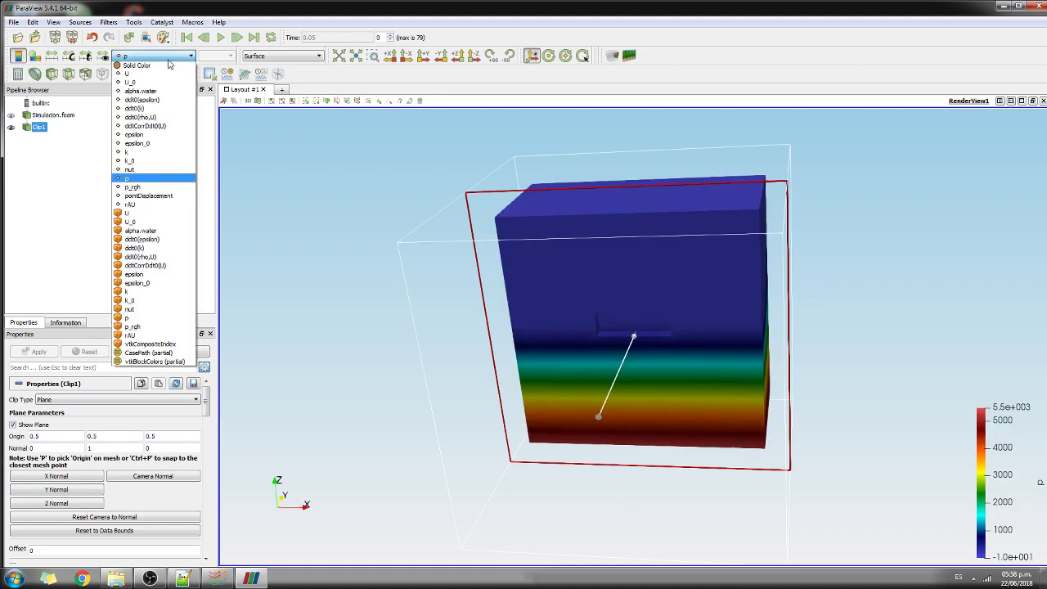
pyautogui.click(140, 92)
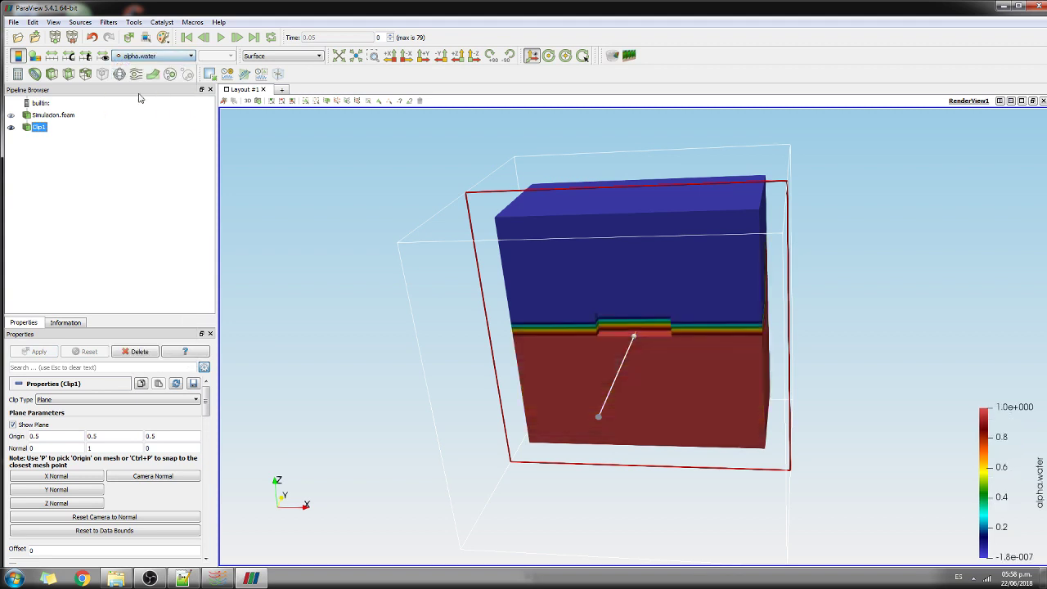
pyautogui.click(268, 56)
pyautogui.click(269, 122)
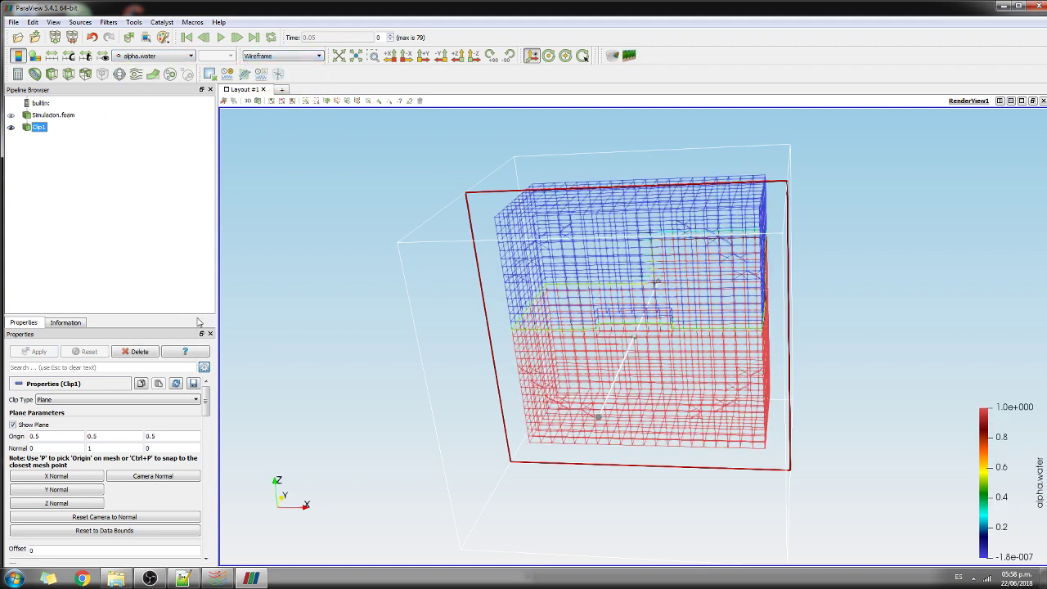
pyautogui.click(35, 56)
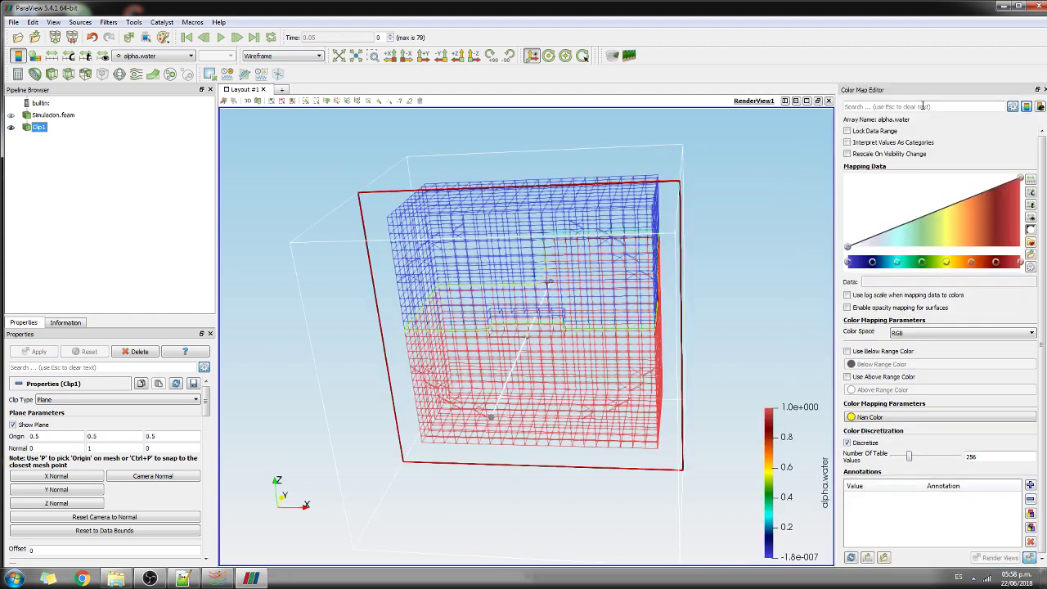
# Step: Browse the colour presets, apply Blues to the alpha.water map, and close the chooser
pyautogui.click(1030, 245)
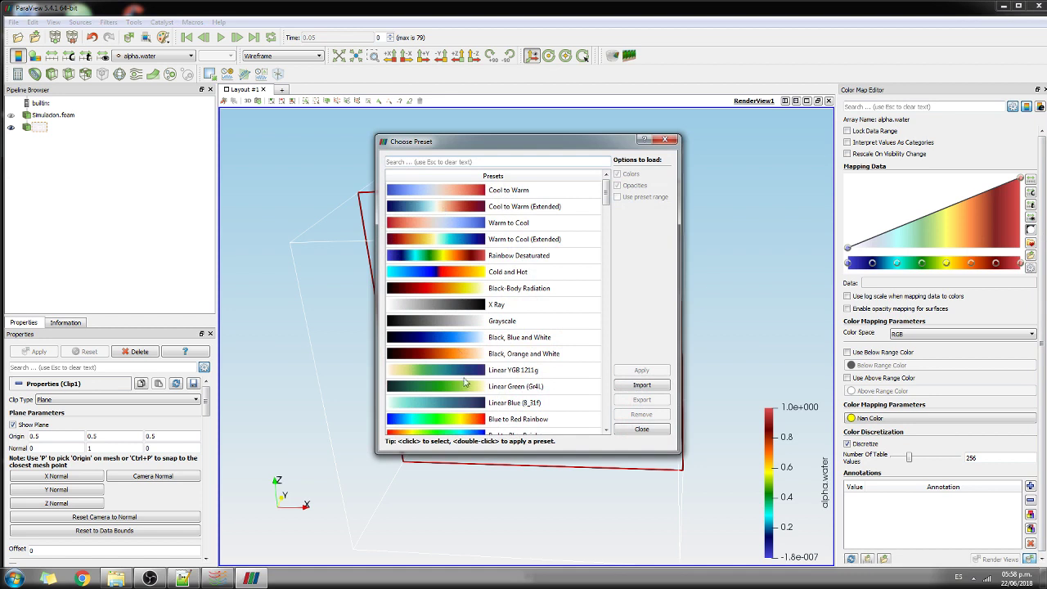
pyautogui.click(468, 337)
pyautogui.scroll(-4, 468, 337)
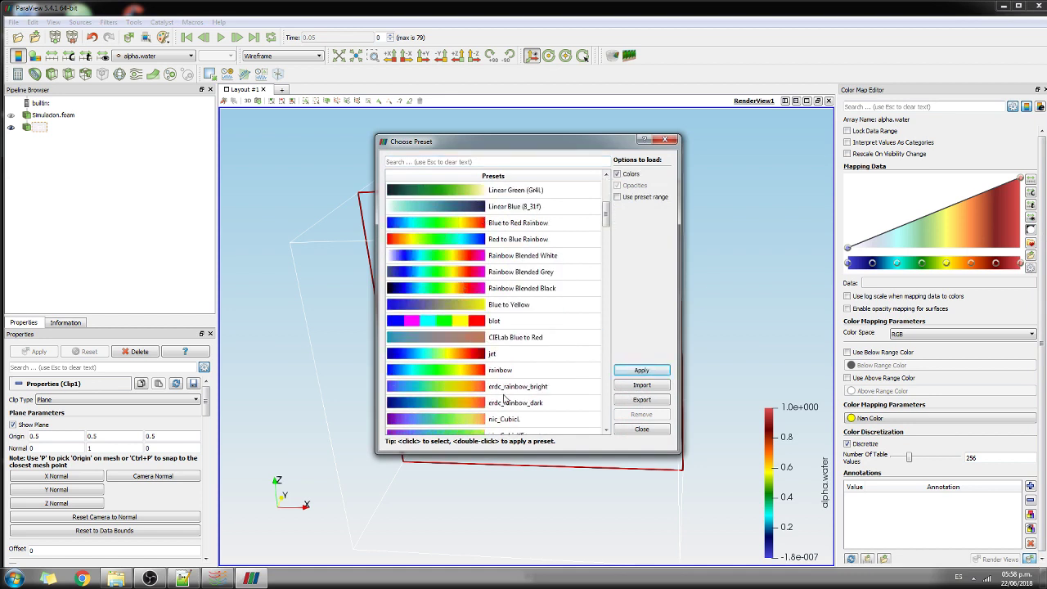
pyautogui.scroll(-10, 505, 399)
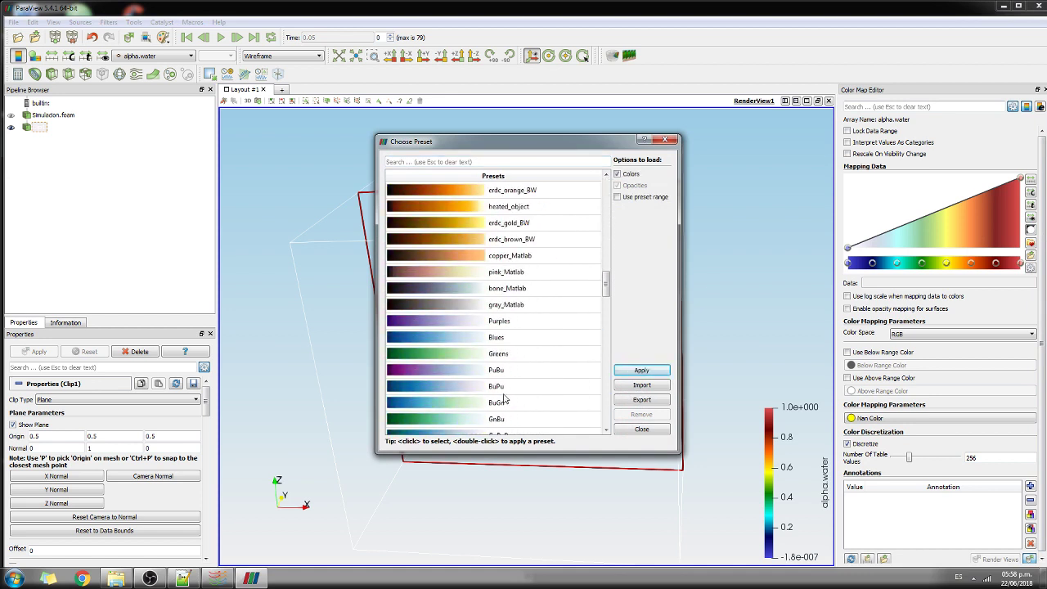
pyautogui.scroll(4, 505, 393)
pyautogui.scroll(-7, 504, 392)
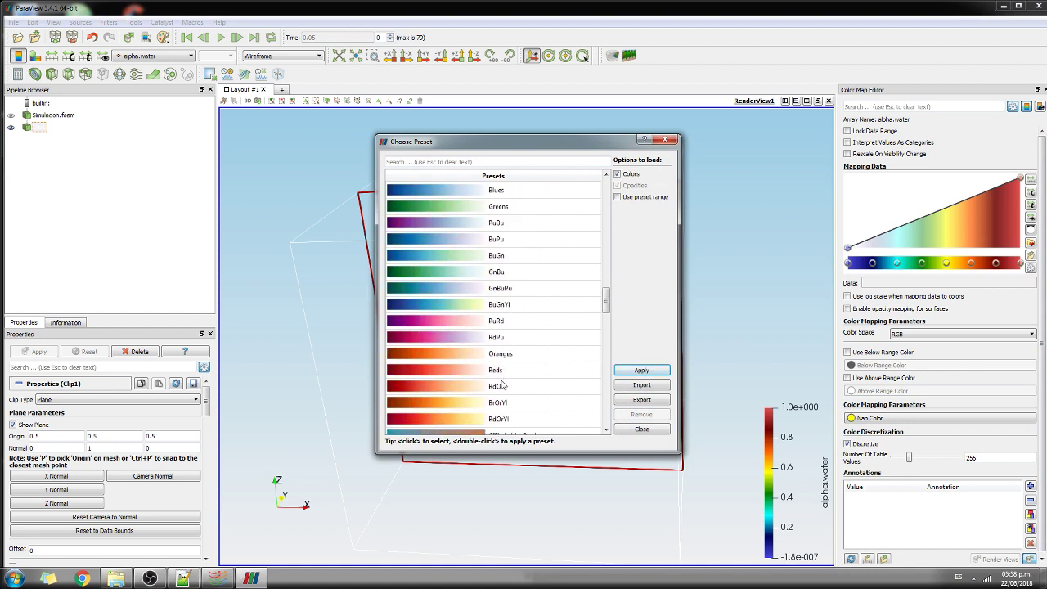
pyautogui.scroll(-3, 507, 386)
pyautogui.scroll(5, 509, 384)
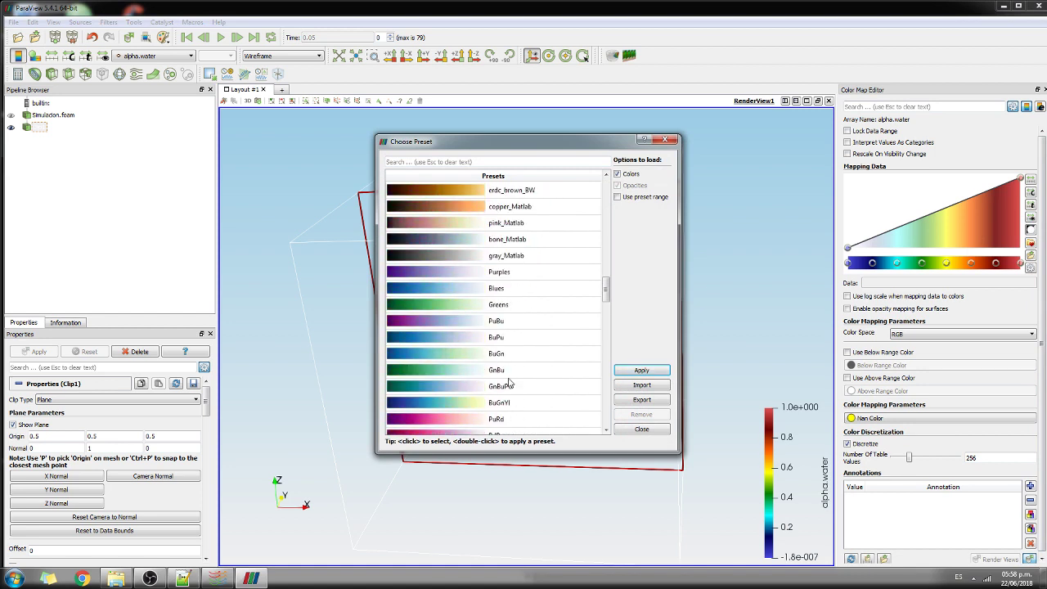
pyautogui.doubleClick(495, 288)
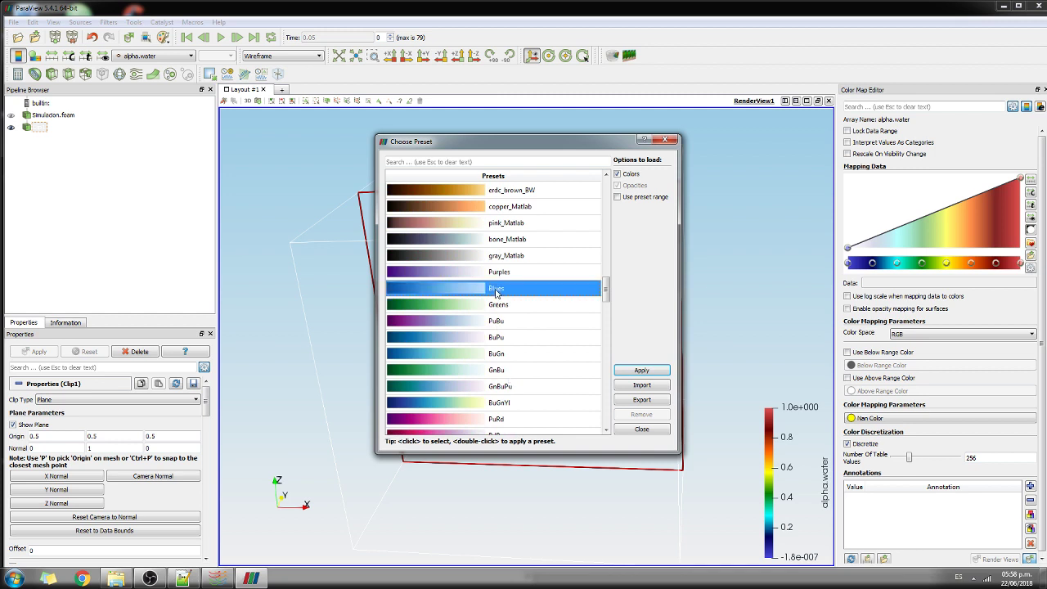
pyautogui.click(641, 370)
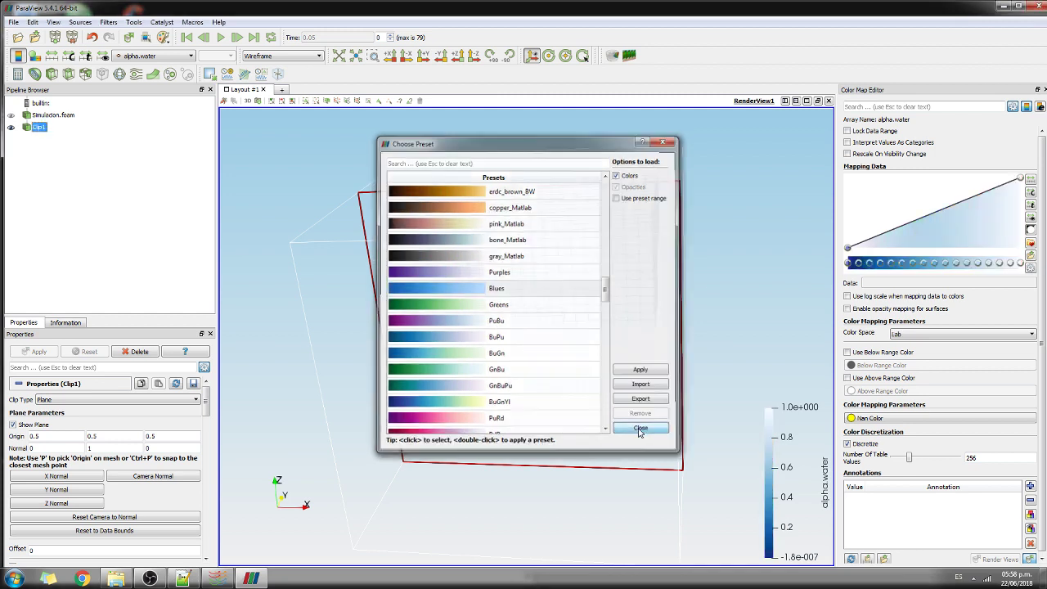
pyautogui.click(641, 428)
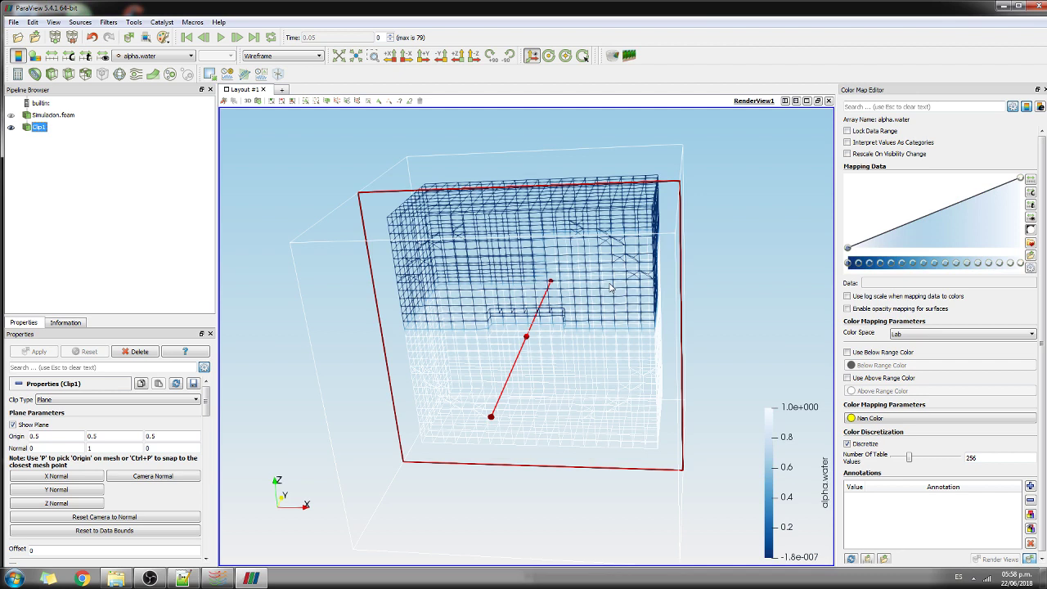
# Step: Scroll through the Choose Preset list to look for another blue colour scheme
pyautogui.click(1029, 243)
pyautogui.scroll(-15, 549, 308)
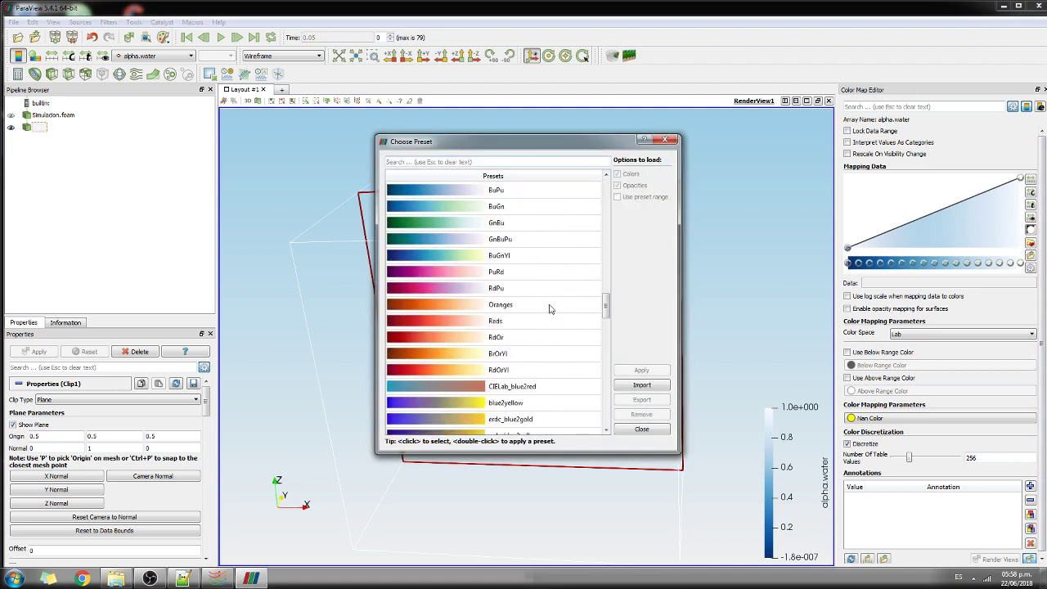
pyautogui.scroll(-15, 549, 309)
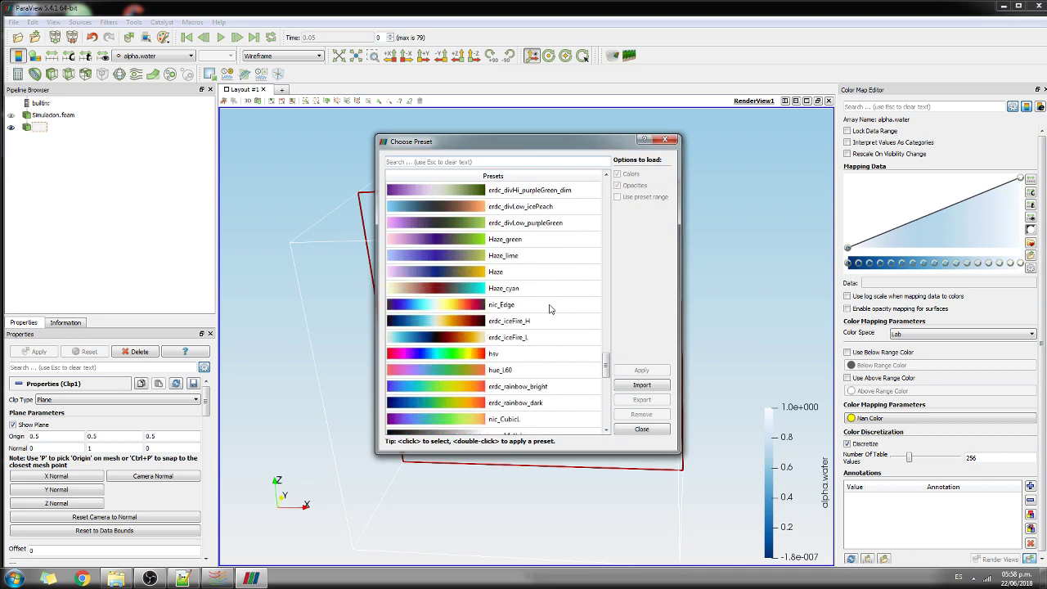
pyautogui.scroll(-10, 550, 308)
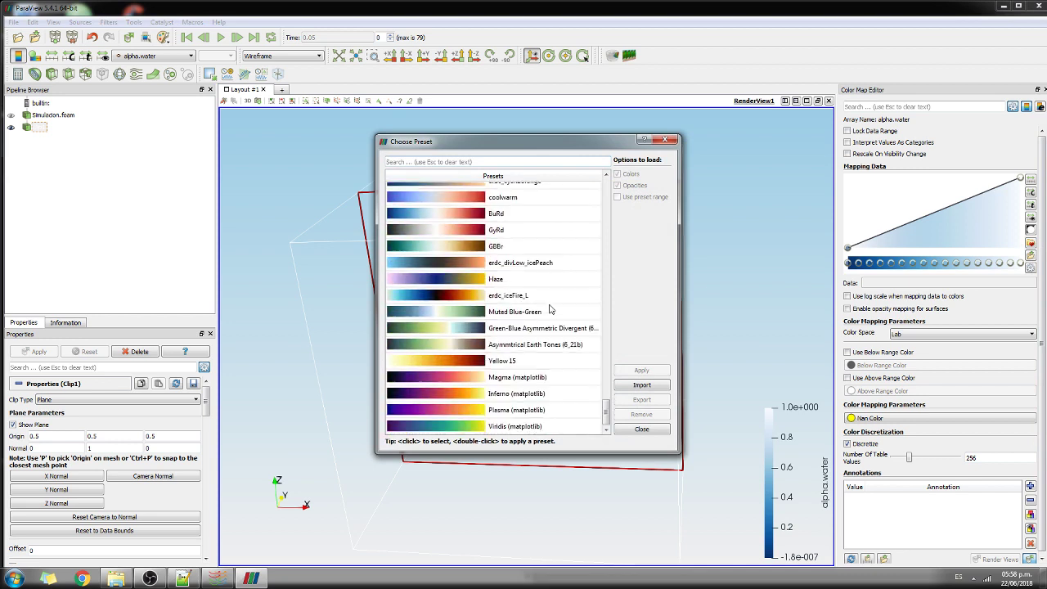
pyautogui.scroll(12, 550, 308)
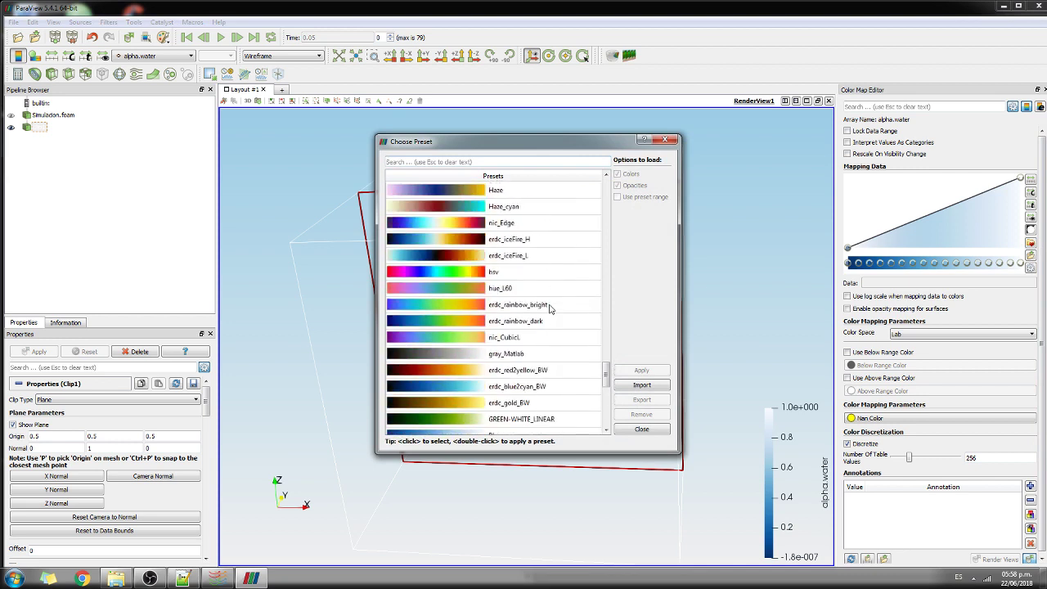
pyautogui.scroll(8, 550, 308)
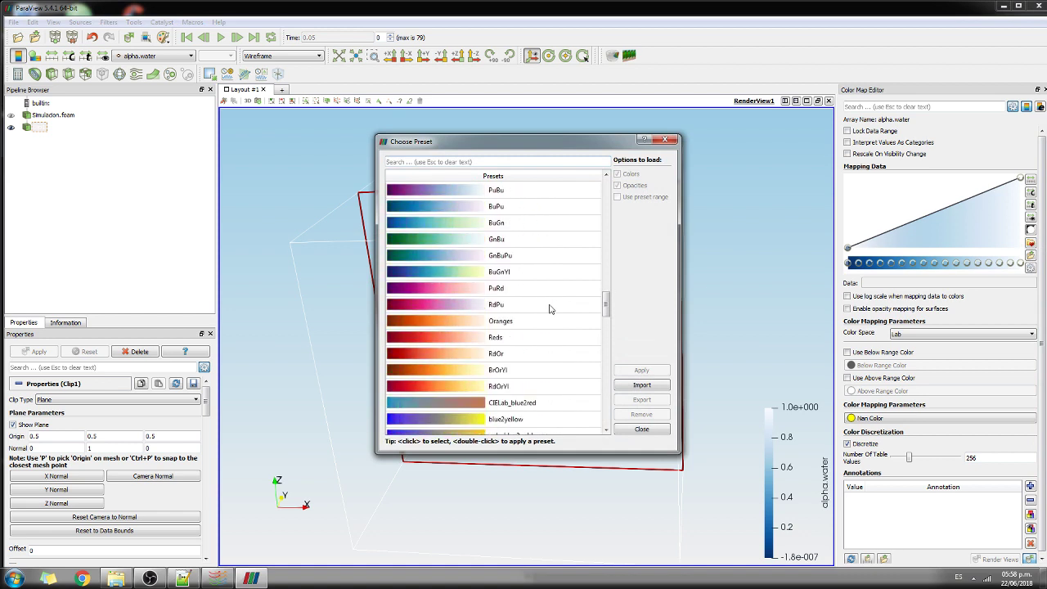
pyautogui.scroll(4, 550, 308)
pyautogui.scroll(-2, 550, 308)
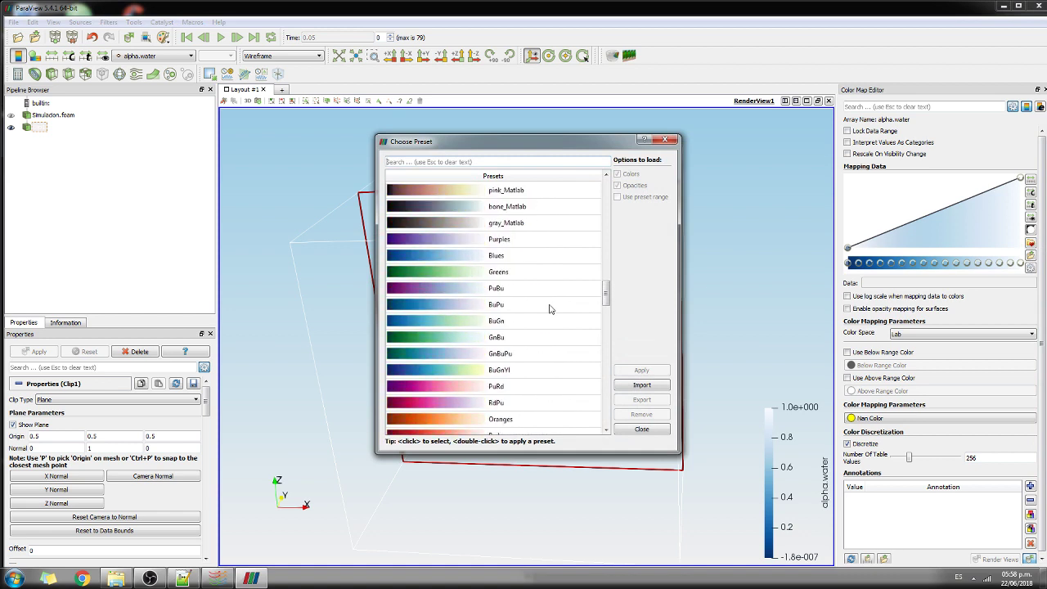
pyautogui.scroll(10, 550, 308)
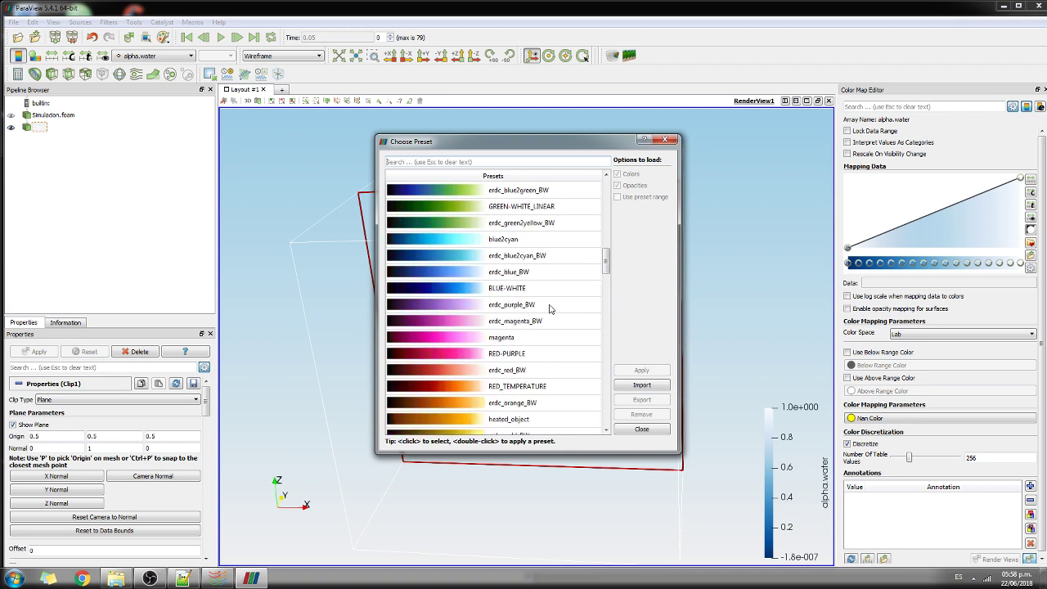
pyautogui.scroll(7, 549, 308)
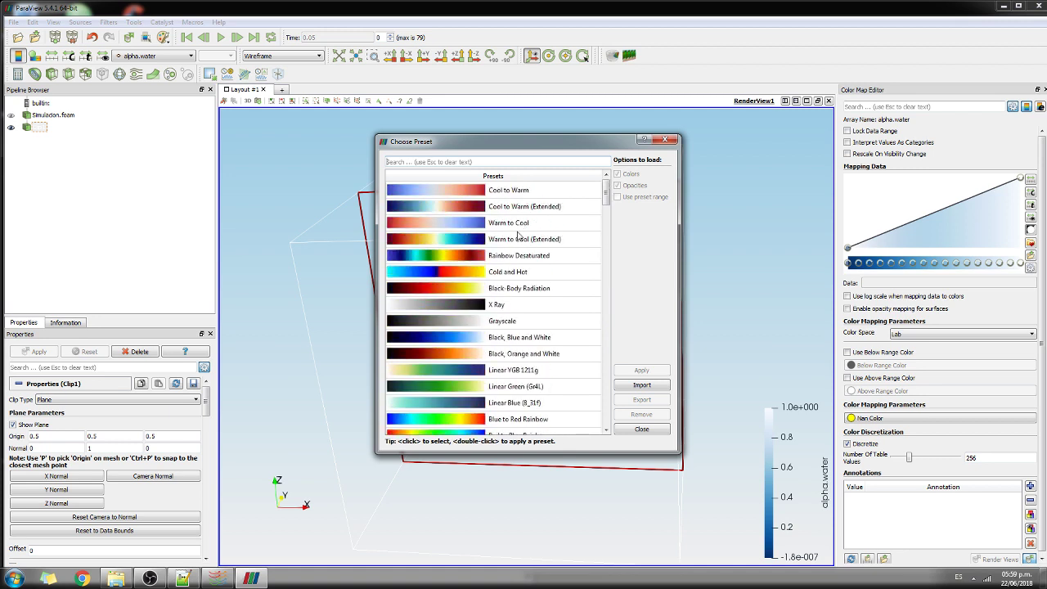
pyautogui.scroll(-1, 530, 297)
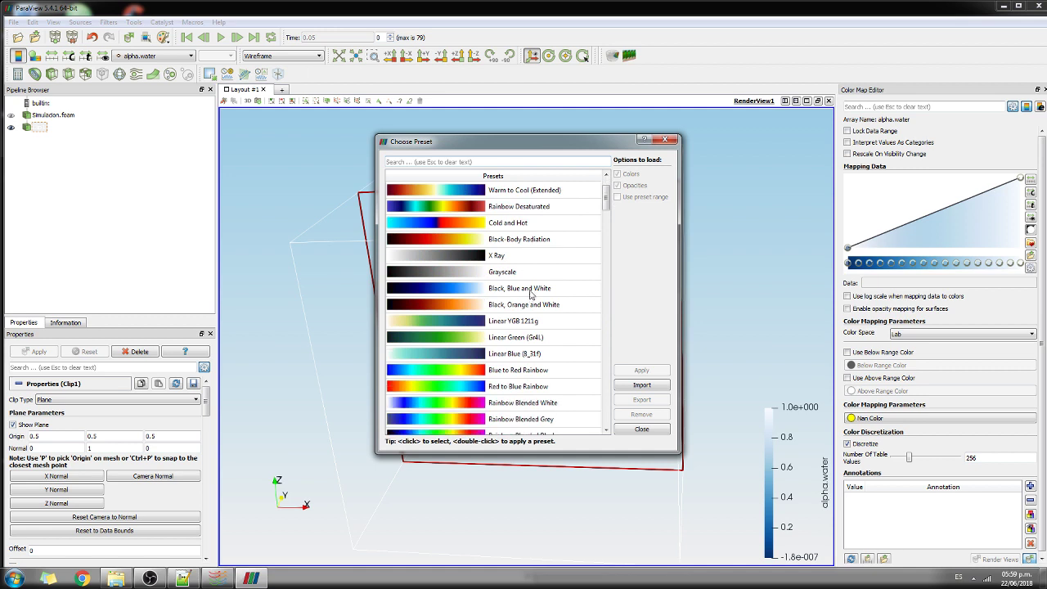
# Step: Apply the blue2cyan preset to alpha.water, close the chooser, and invert the colour map
pyautogui.click(530, 292)
pyautogui.scroll(-9, 530, 294)
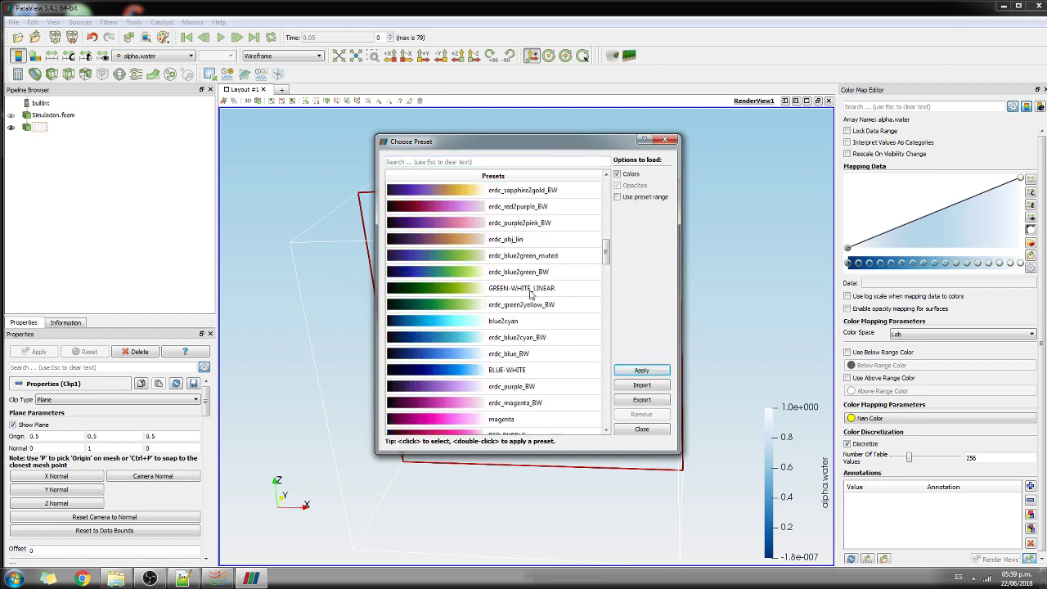
pyautogui.click(514, 322)
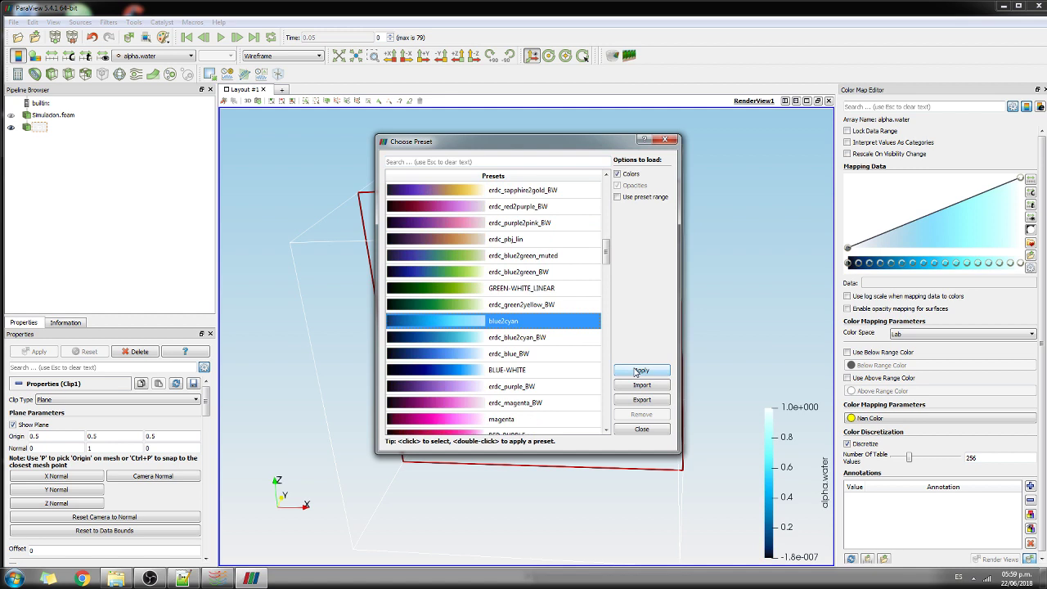
pyautogui.click(639, 372)
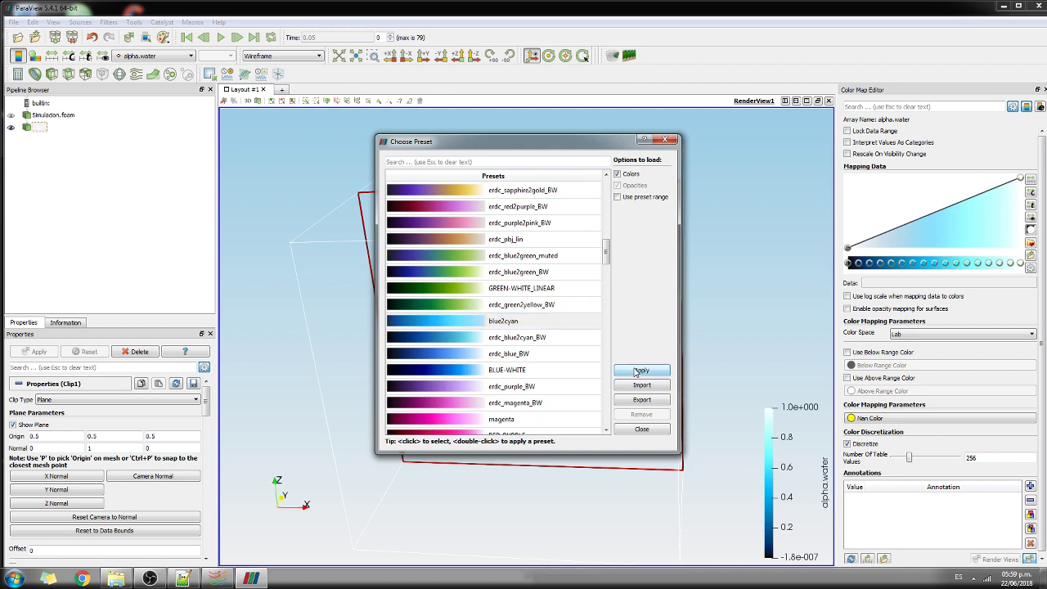
pyautogui.click(672, 140)
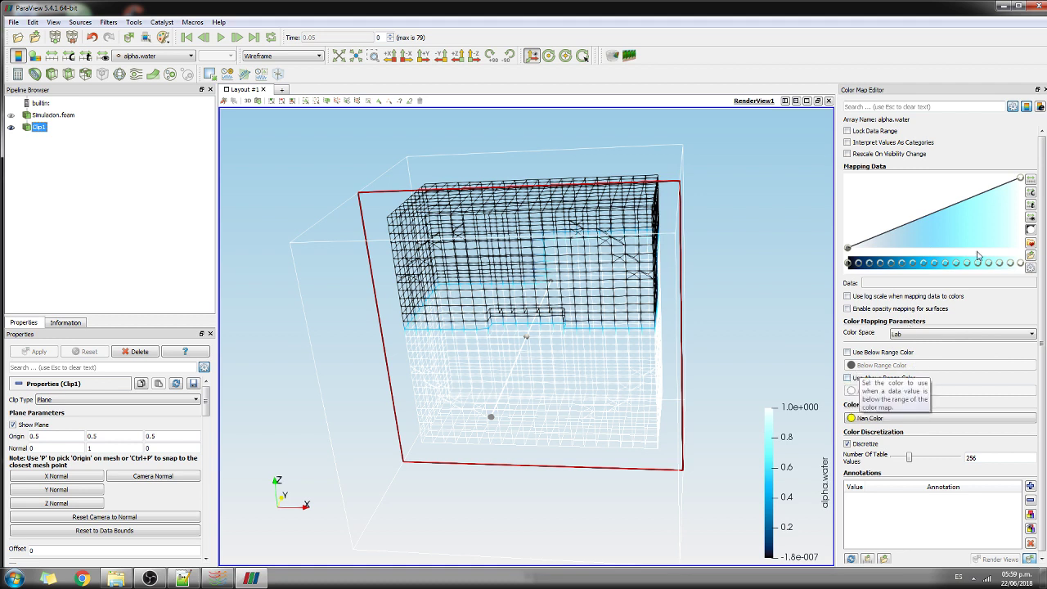
pyautogui.click(1032, 233)
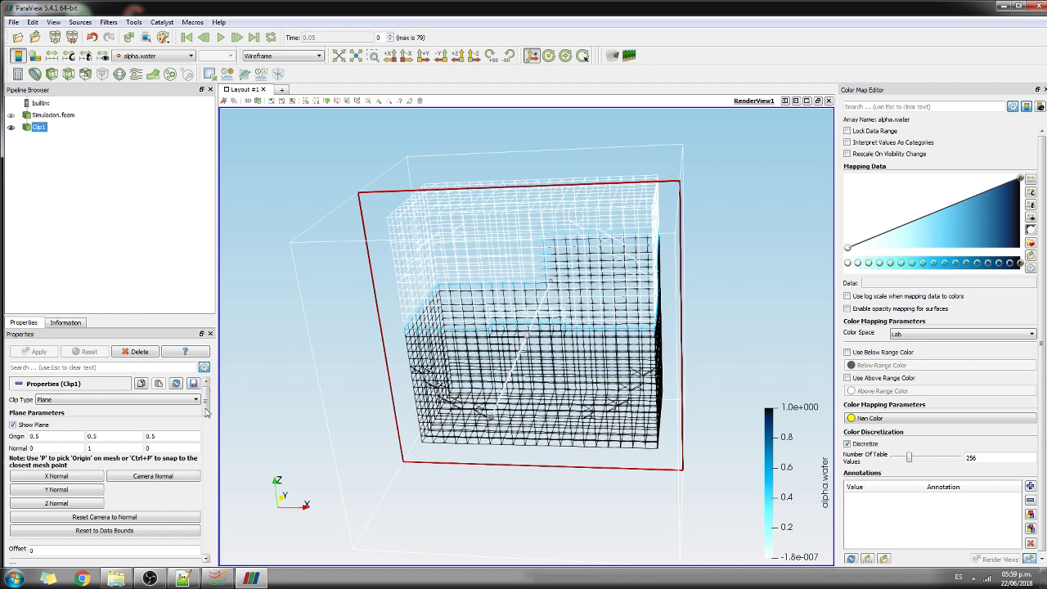
# Step: Set Clip1's wireframe opacity to 0.2 and make Simulacion.foam visible again
pyautogui.moveTo(206, 413); pyautogui.dragTo(206, 442)
pyautogui.moveTo(154, 498); pyautogui.dragTo(94, 500)
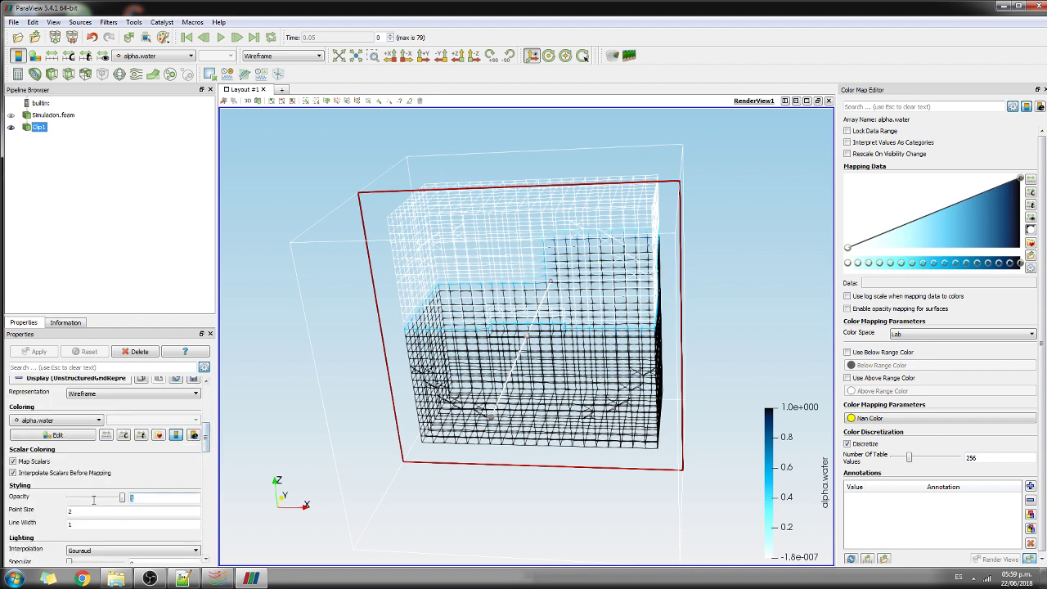
pyautogui.write('0.2')
pyautogui.press('Return')
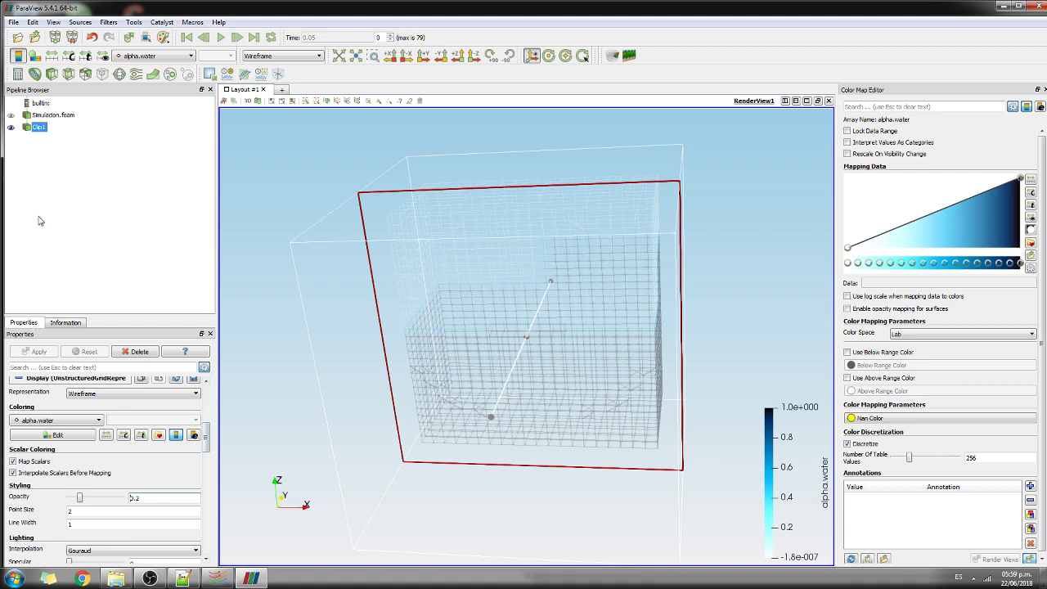
pyautogui.click(11, 115)
# Step: Add a Contour filter to Simulacion.foam, contouring by alpha.water
pyautogui.click(43, 115)
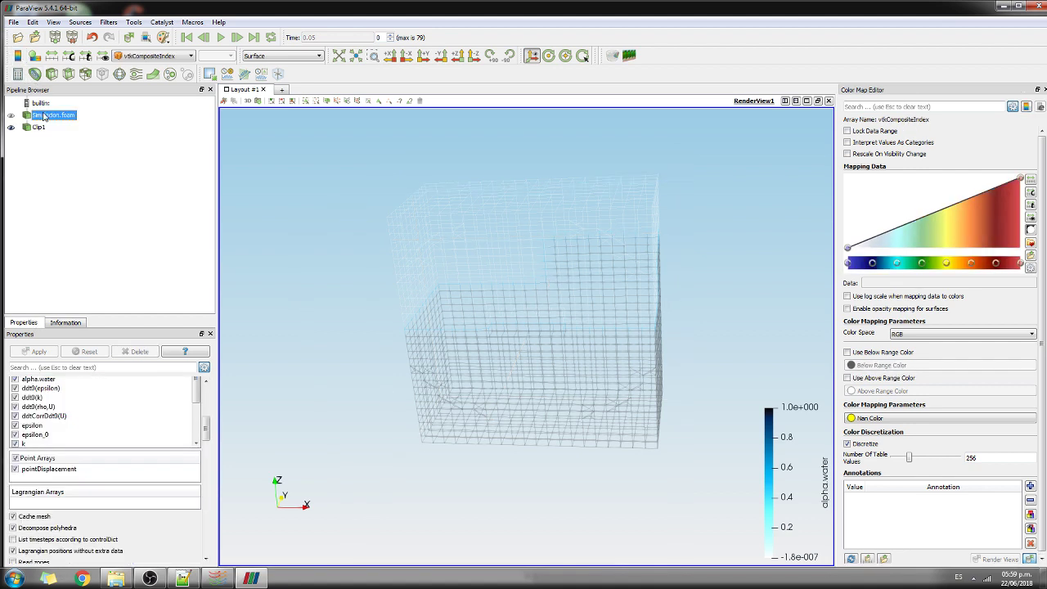
pyautogui.click(35, 74)
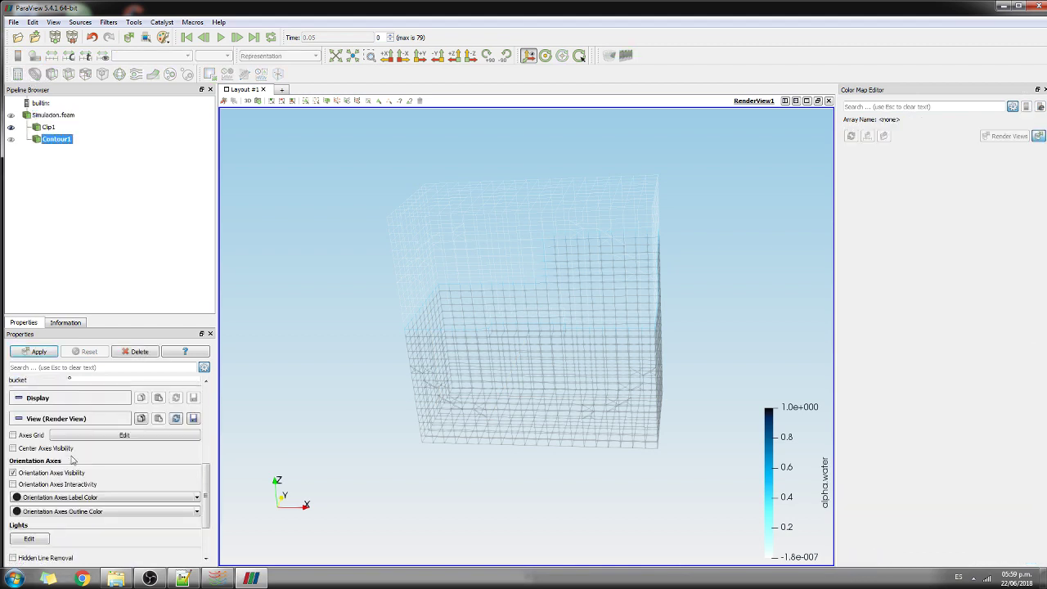
pyautogui.moveTo(210, 493); pyautogui.dragTo(208, 483)
pyautogui.scroll(5, 208, 482)
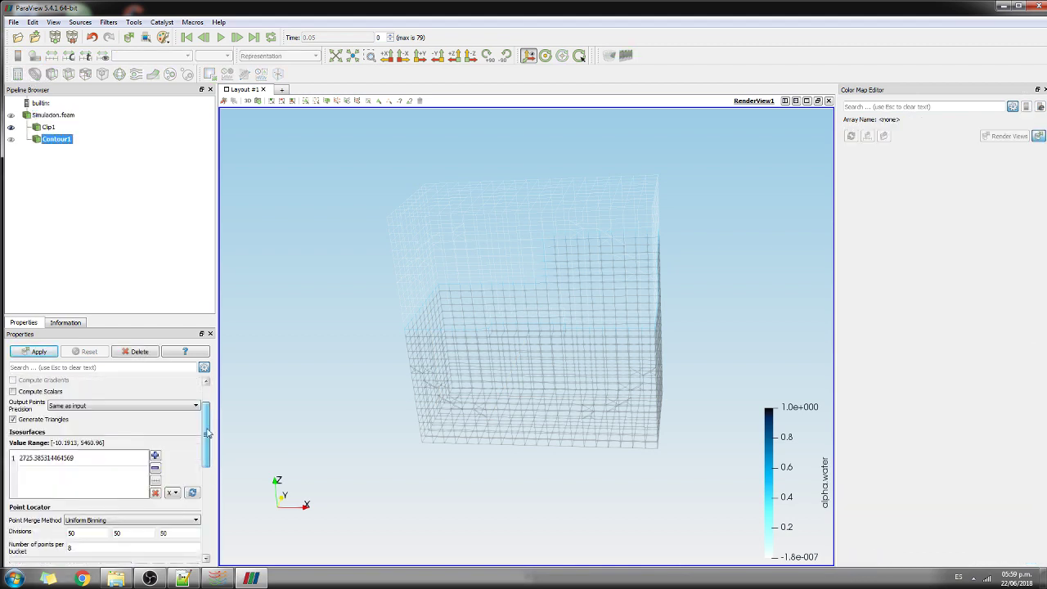
pyautogui.click(166, 380)
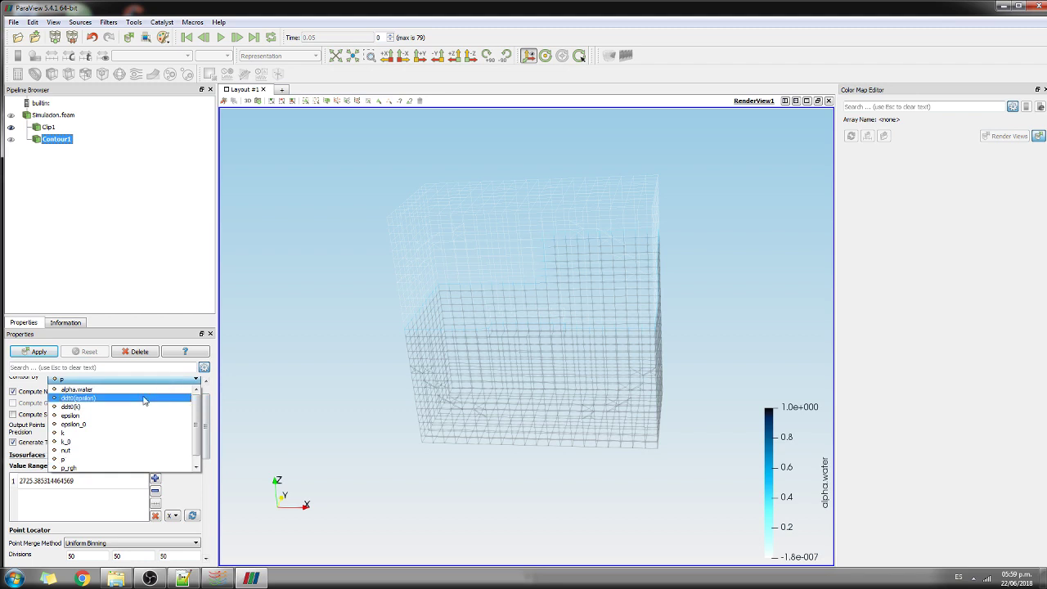
pyautogui.moveTo(198, 419); pyautogui.dragTo(197, 436)
pyautogui.scroll(3, 197, 436)
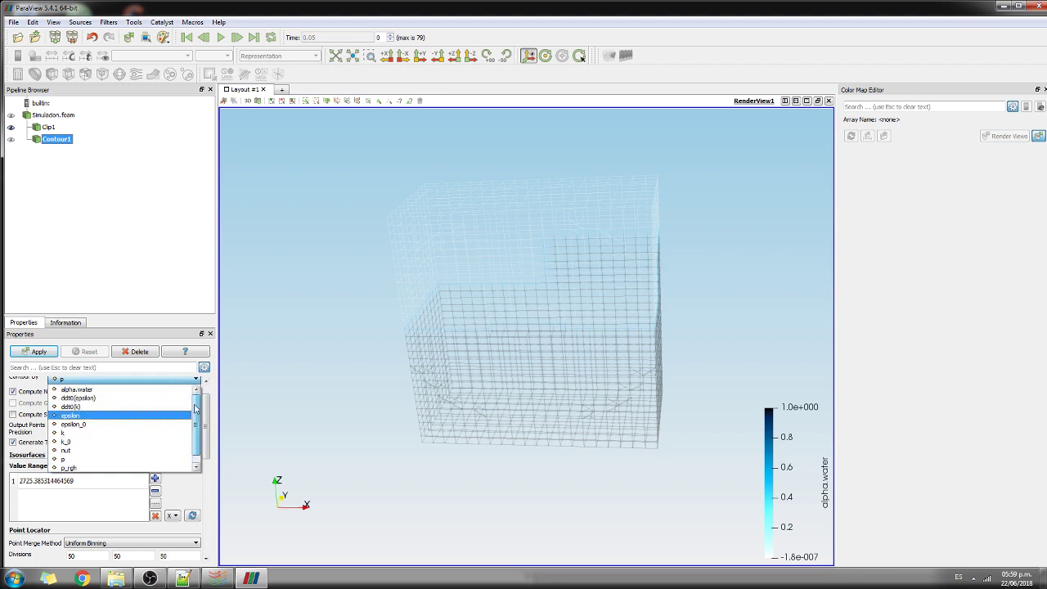
pyautogui.click(68, 390)
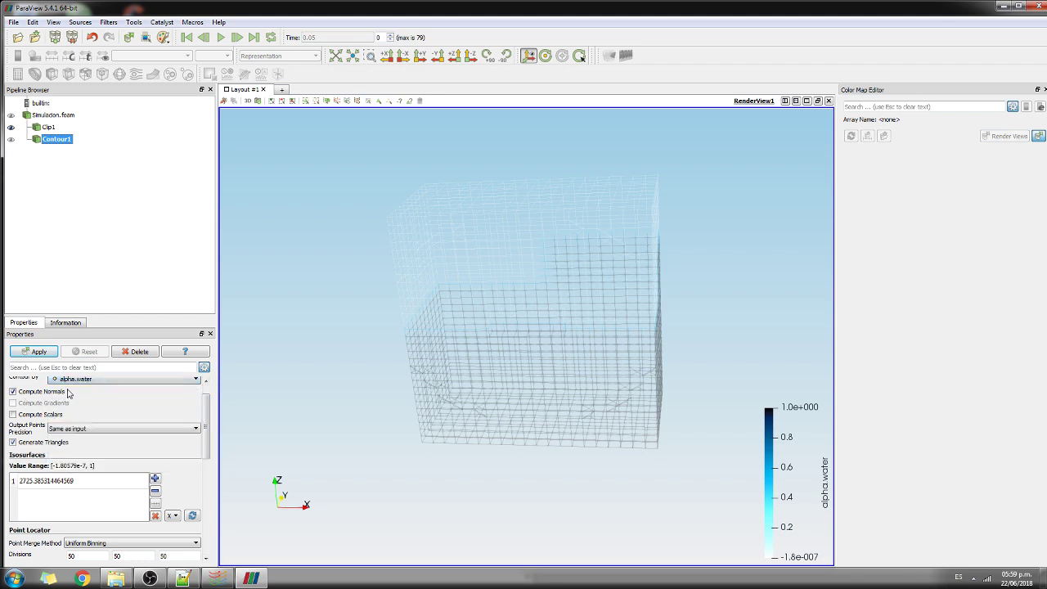
# Step: Change the isosurface value to 0.9 and apply the contour
pyautogui.click(80, 480)
pyautogui.click(79, 480)
pyautogui.moveTo(79, 480); pyautogui.dragTo(3, 481)
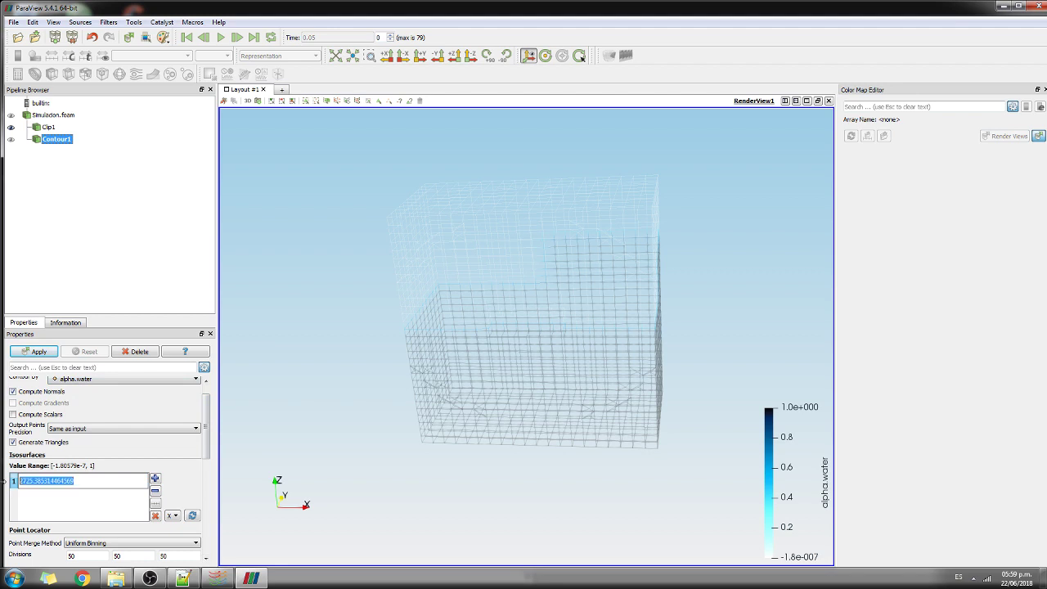
pyautogui.write('0.9')
pyautogui.click(41, 353)
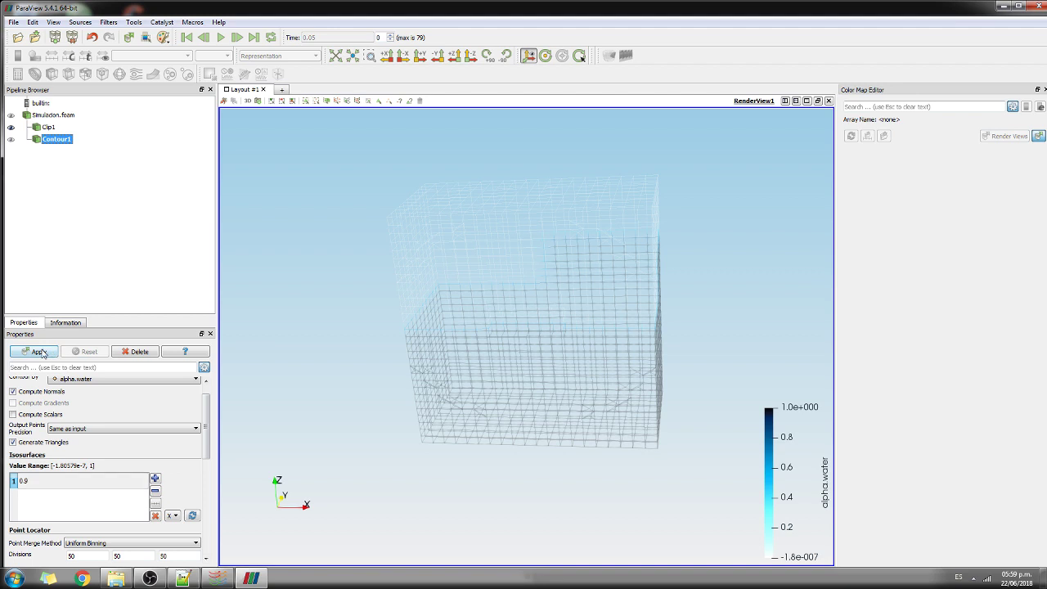
pyautogui.click(33, 357)
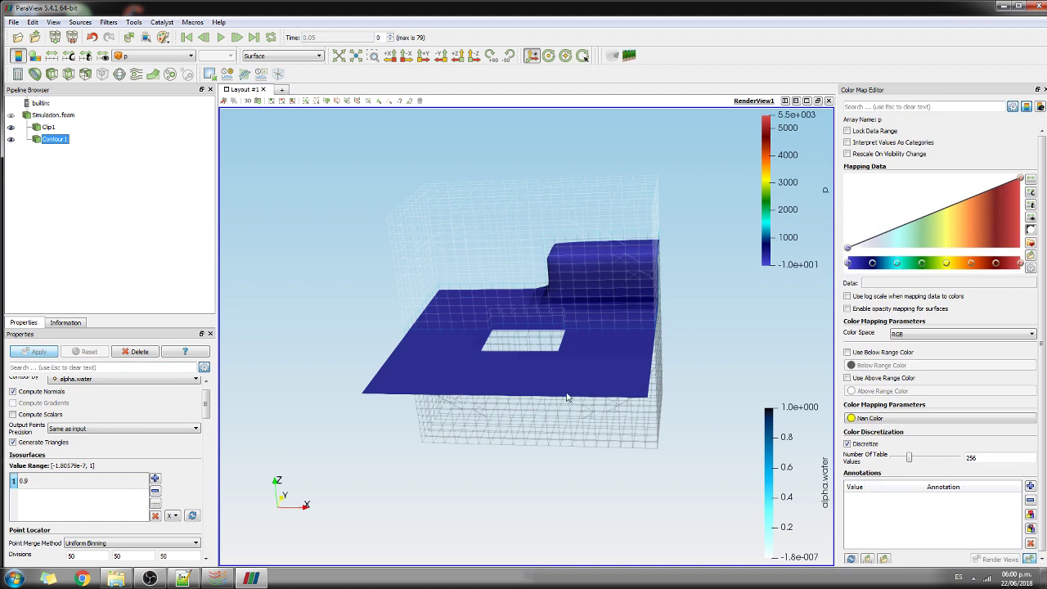
# Step: Set Contour1's opacity to 0.6, show the Simulacion.foam box again, and reframe the view
pyautogui.moveTo(209, 407); pyautogui.dragTo(207, 449)
pyautogui.moveTo(147, 434); pyautogui.dragTo(112, 438)
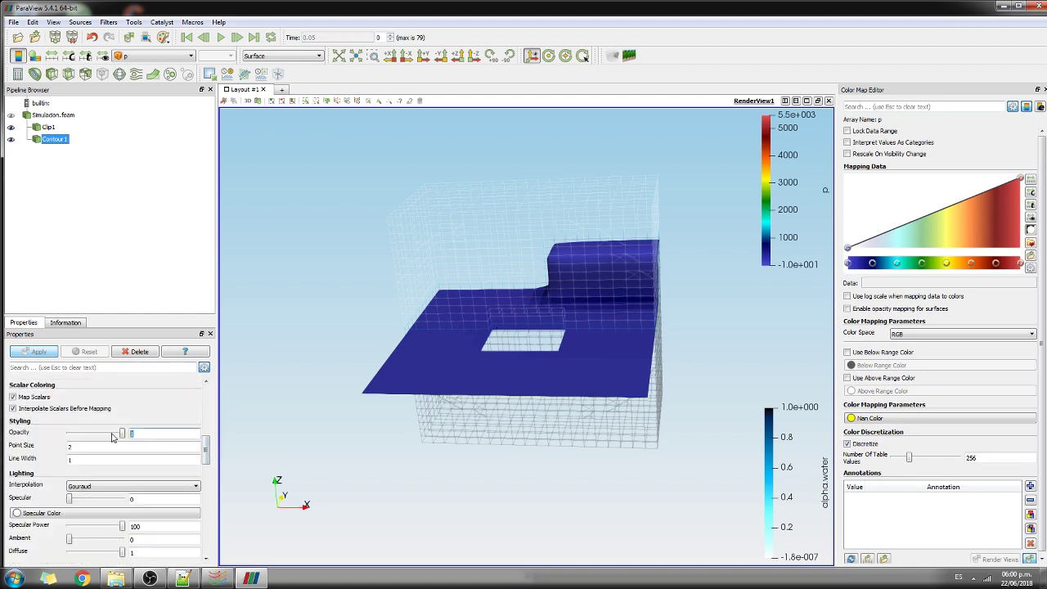
pyautogui.write('0.6')
pyautogui.press('Return')
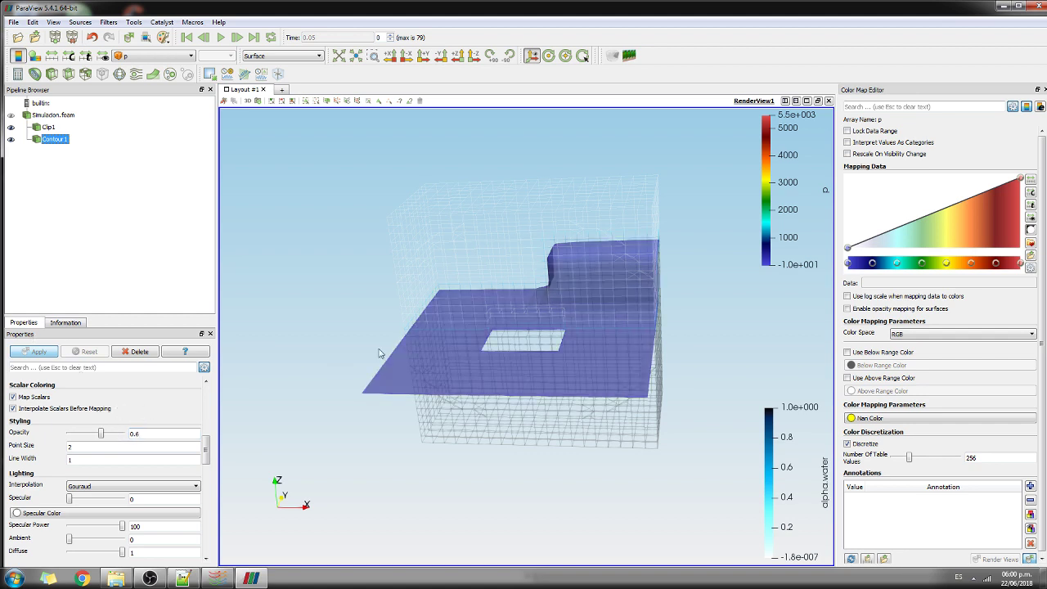
pyautogui.click(10, 115)
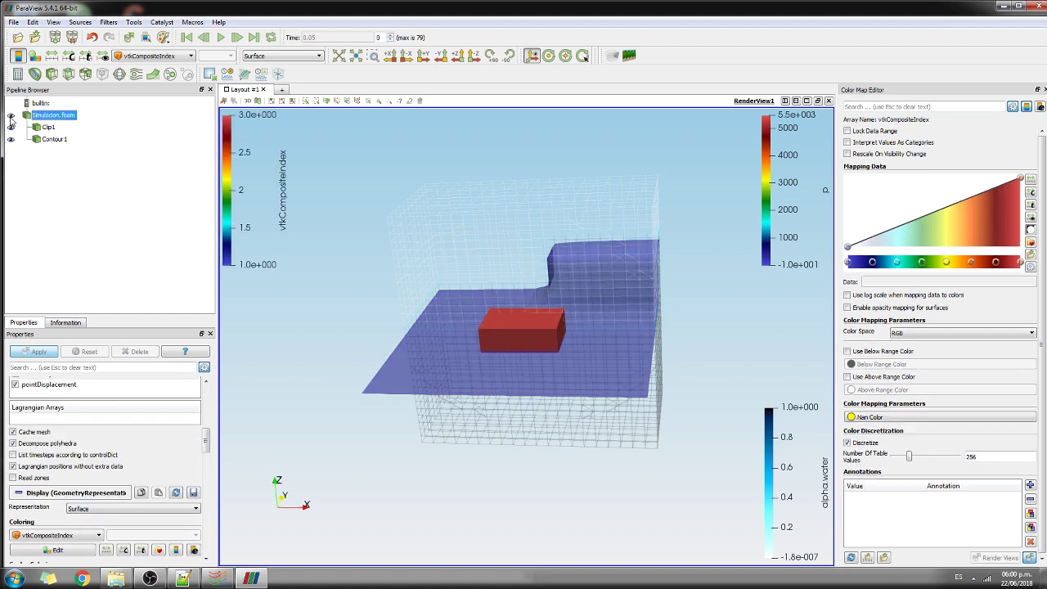
pyautogui.moveTo(530, 434); pyautogui.dragTo(539, 429)
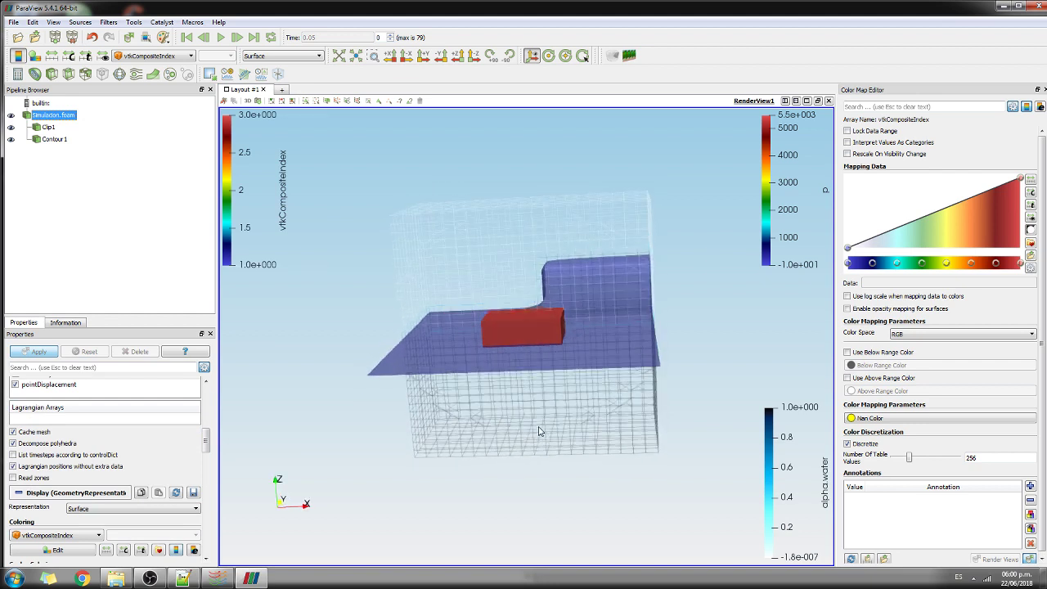
pyautogui.scroll(3, 539, 429)
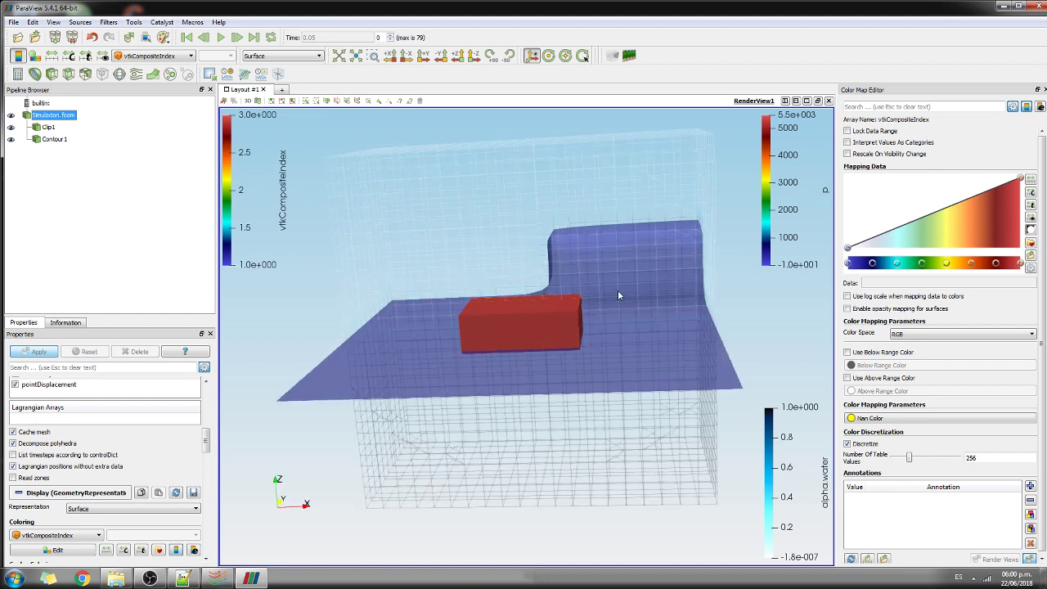
# Step: Raise Clip1's opacity, hide its clip plane outline, then select Contour1
pyautogui.click(47, 128)
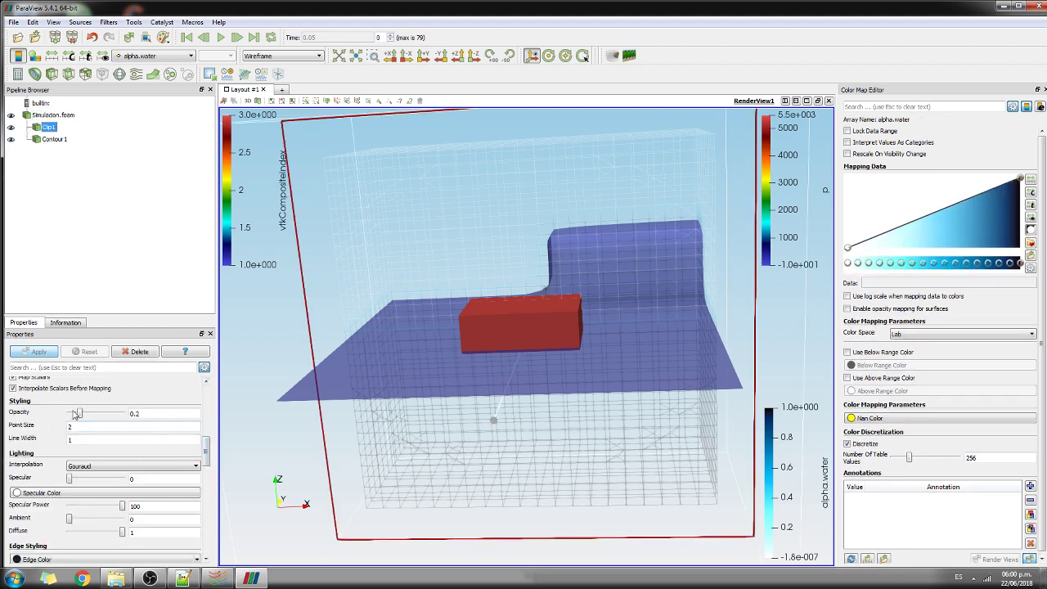
pyautogui.moveTo(76, 414); pyautogui.dragTo(96, 417)
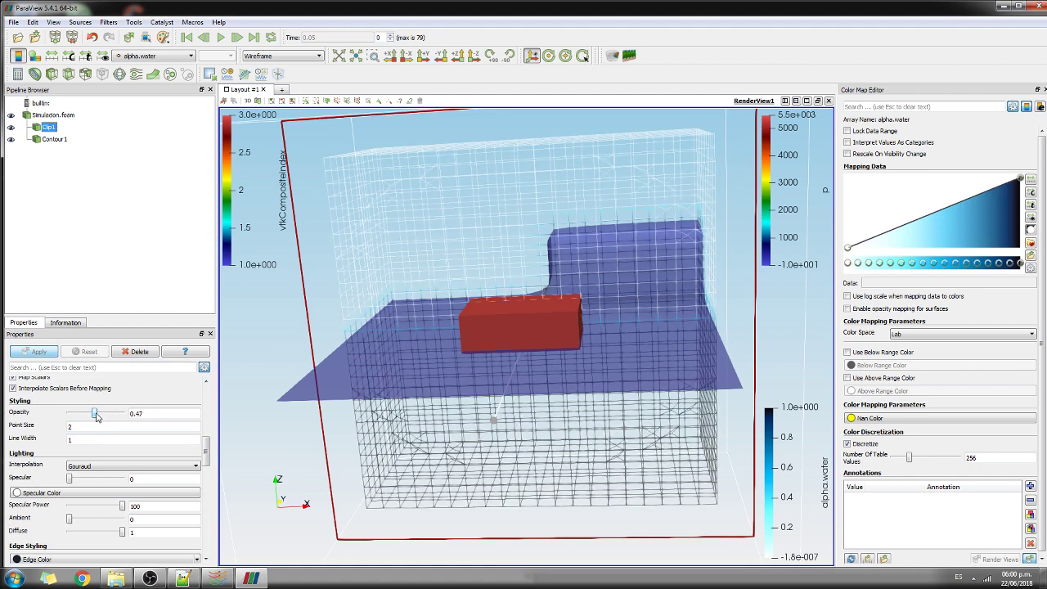
pyautogui.moveTo(207, 454); pyautogui.dragTo(206, 394)
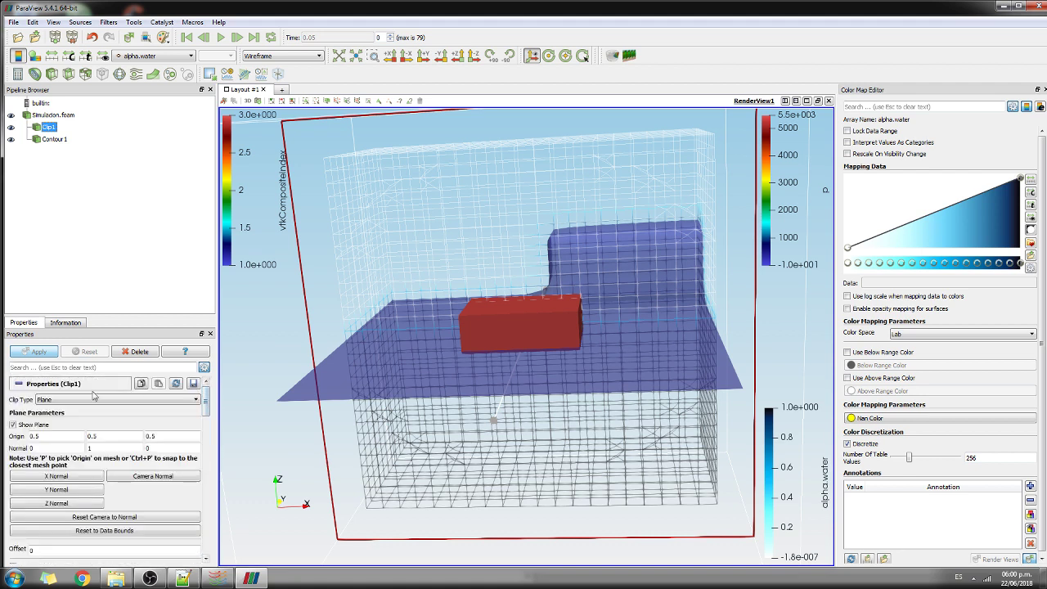
pyautogui.click(33, 427)
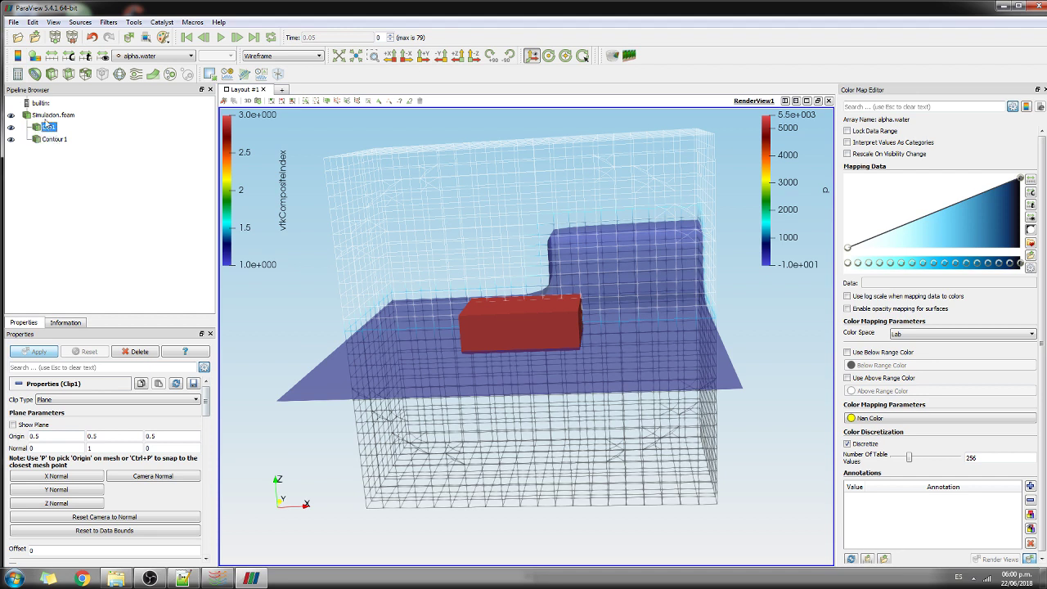
pyautogui.click(41, 116)
pyautogui.click(41, 115)
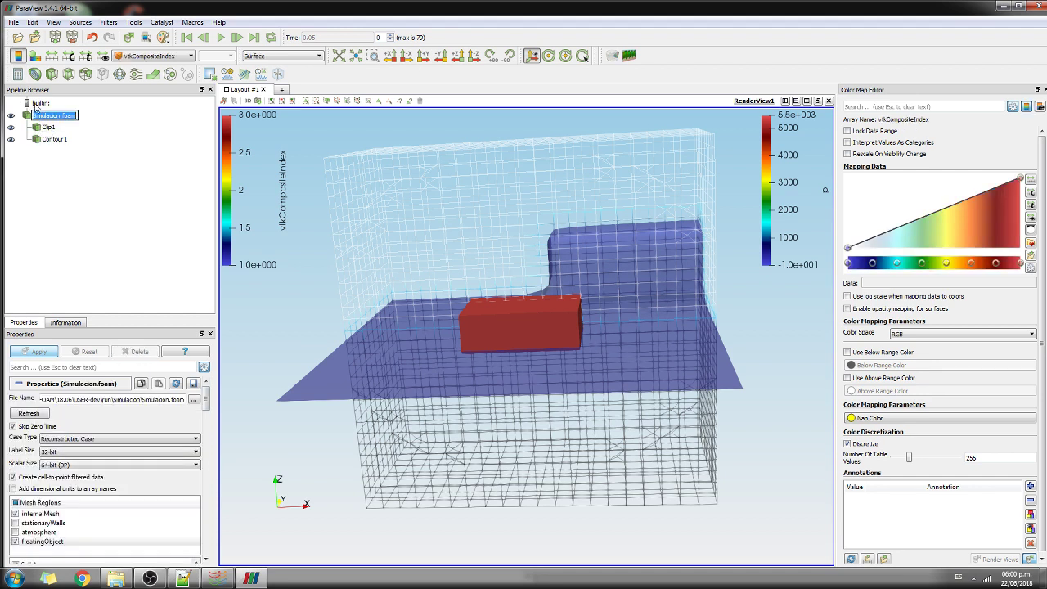
pyautogui.doubleClick(53, 141)
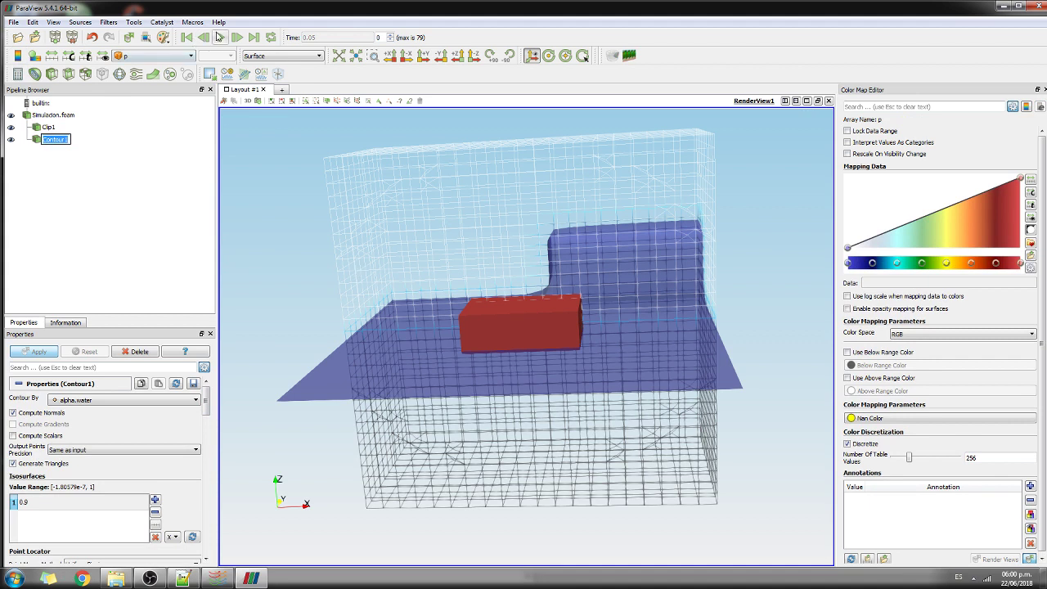
# Step: Play the animation through to its last step, 79 (time 4), then replay it from the start
pyautogui.click(220, 37)
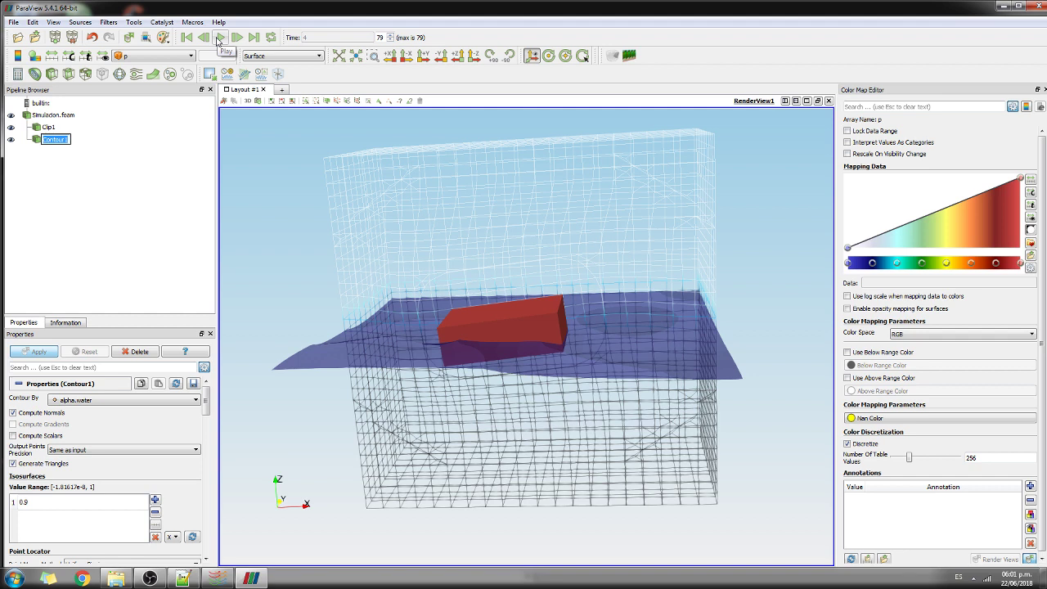
pyautogui.click(219, 38)
pyautogui.click(218, 38)
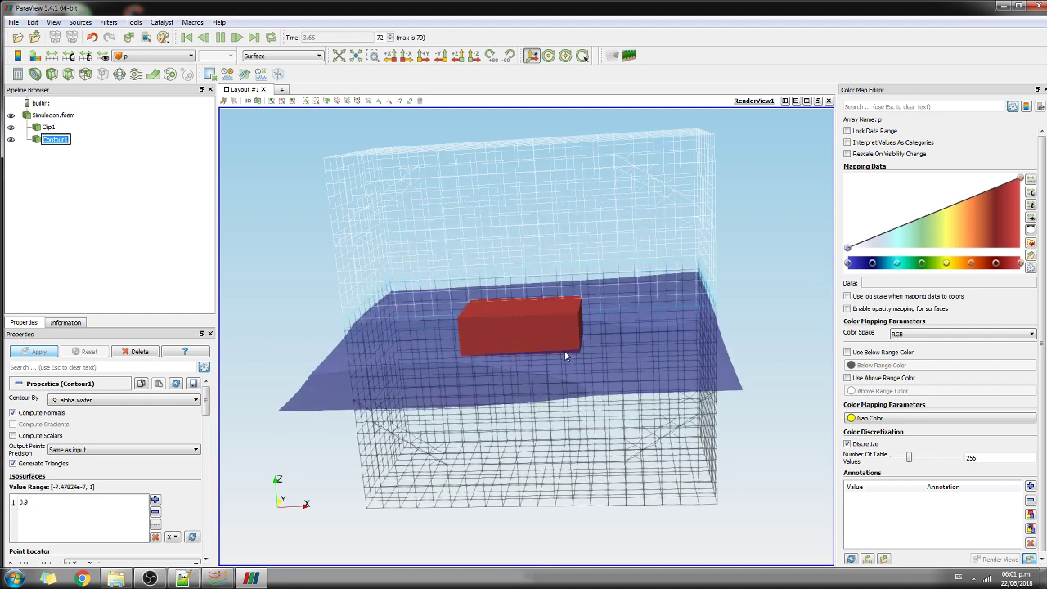
# Step: Replay the animation while switching to top (+Z), side (-X) and front (+Y) views
pyautogui.click(473, 56)
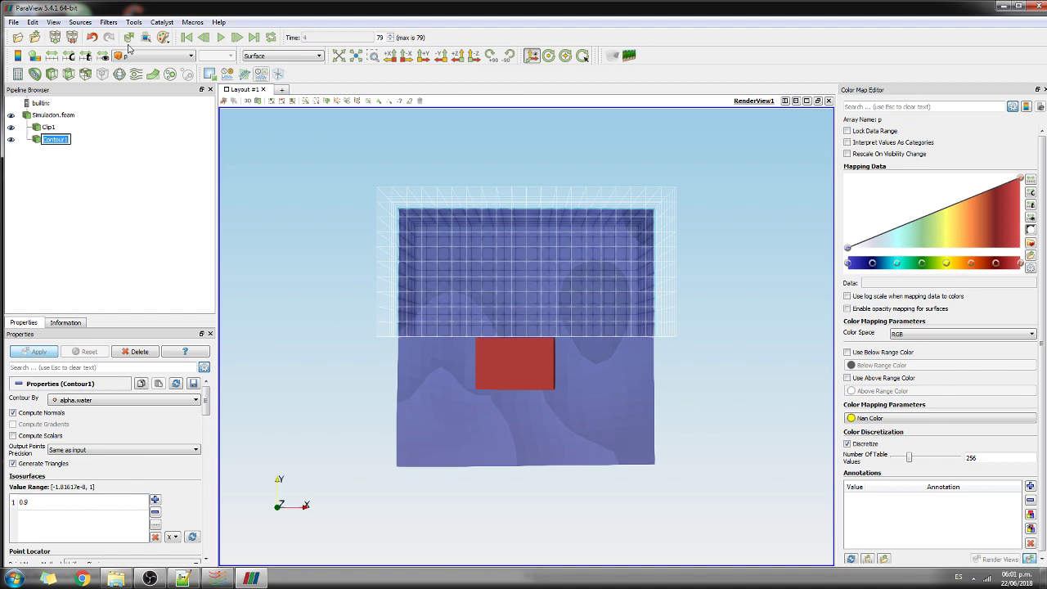
pyautogui.click(220, 37)
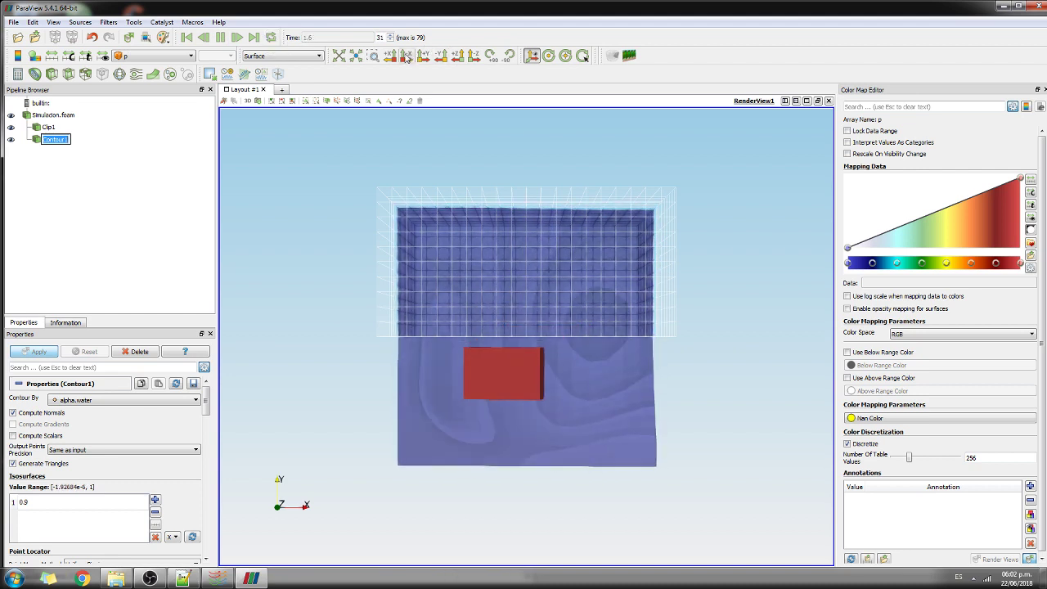
pyautogui.click(406, 55)
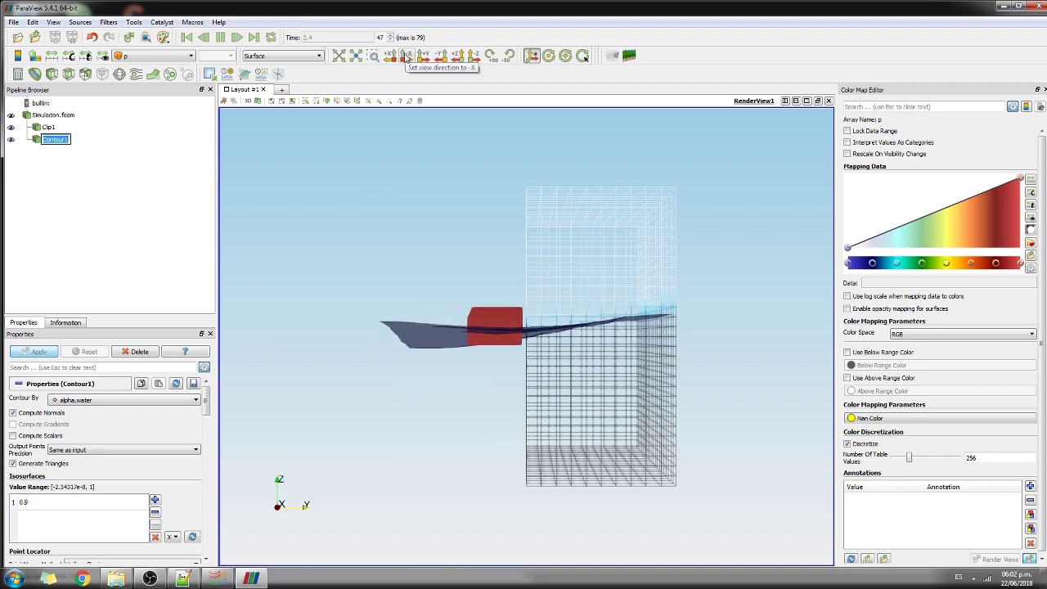
pyautogui.click(424, 56)
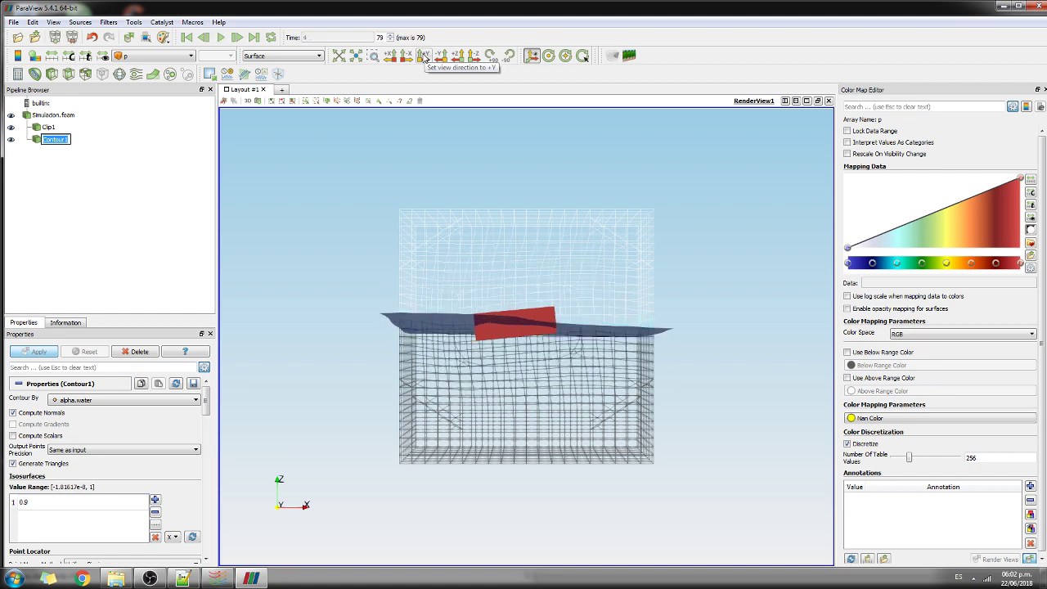
# Step: Enable Loop, tilt down and zoom in on the floating box, and play continuously
pyautogui.click(270, 38)
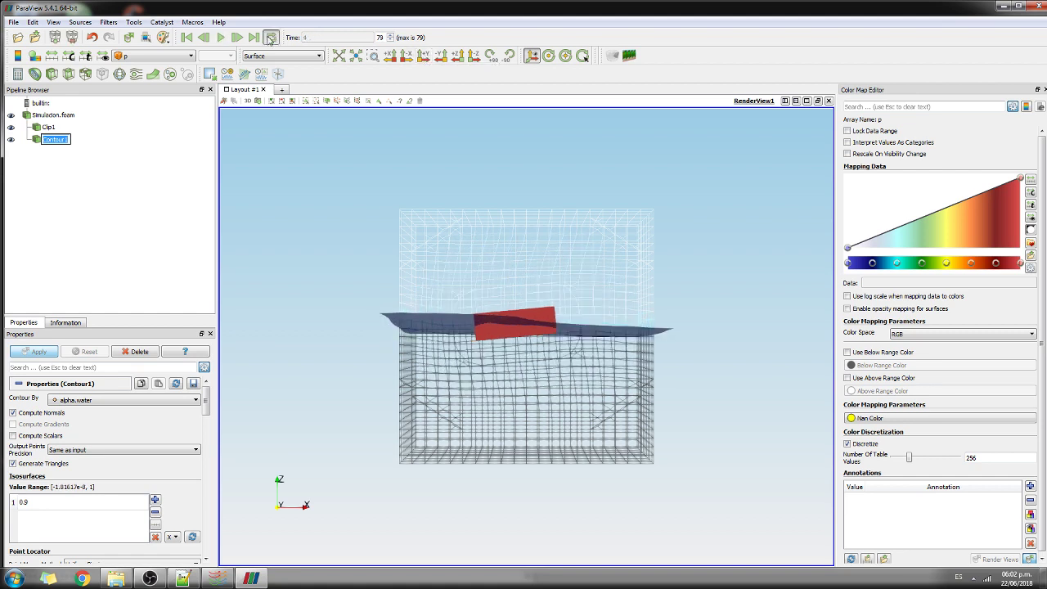
pyautogui.moveTo(715, 301); pyautogui.dragTo(723, 362)
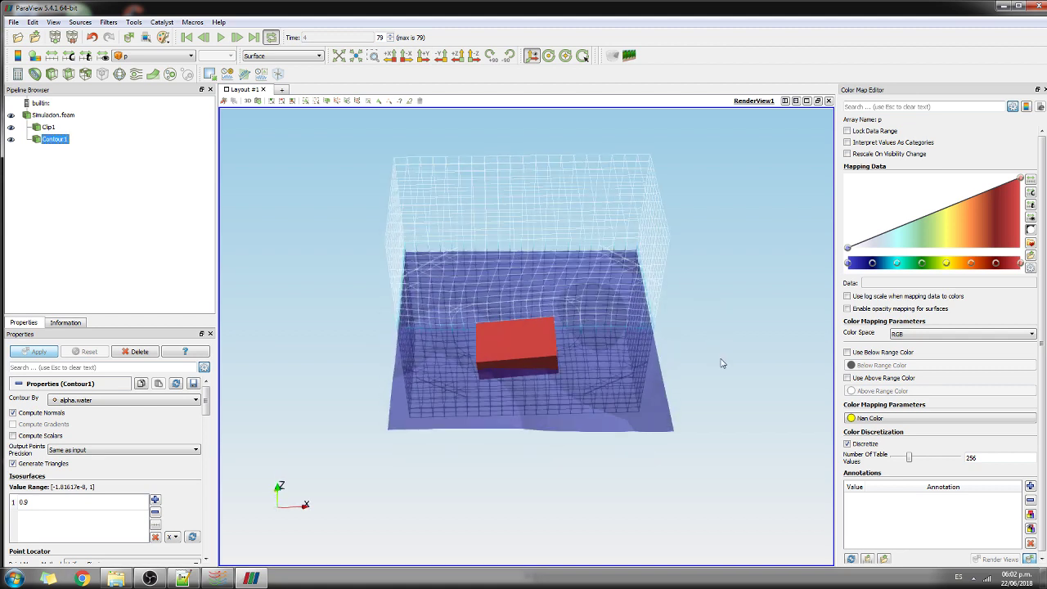
pyautogui.scroll(2, 685, 365)
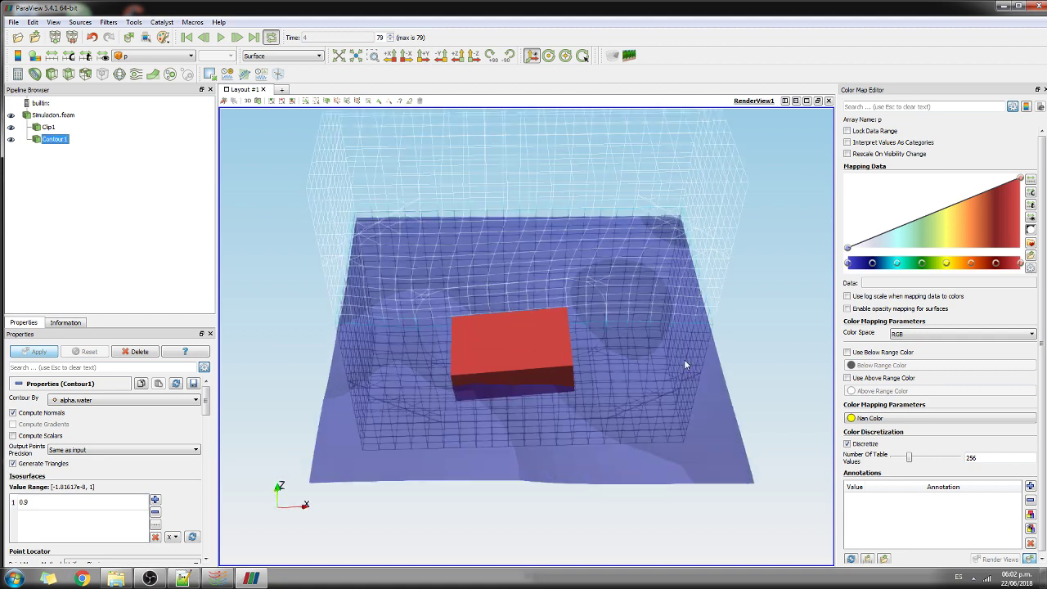
pyautogui.click(236, 37)
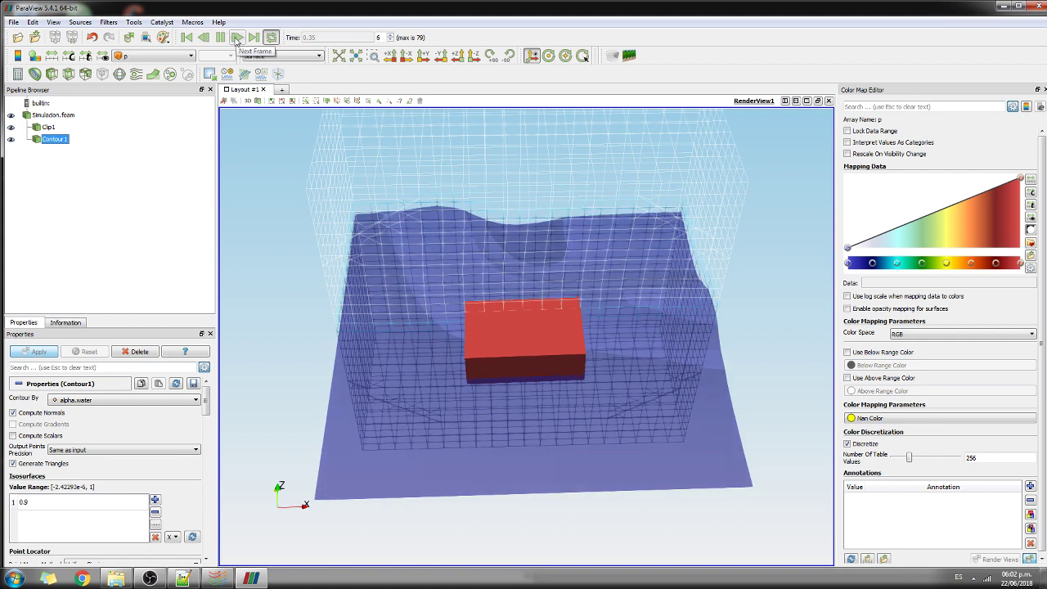